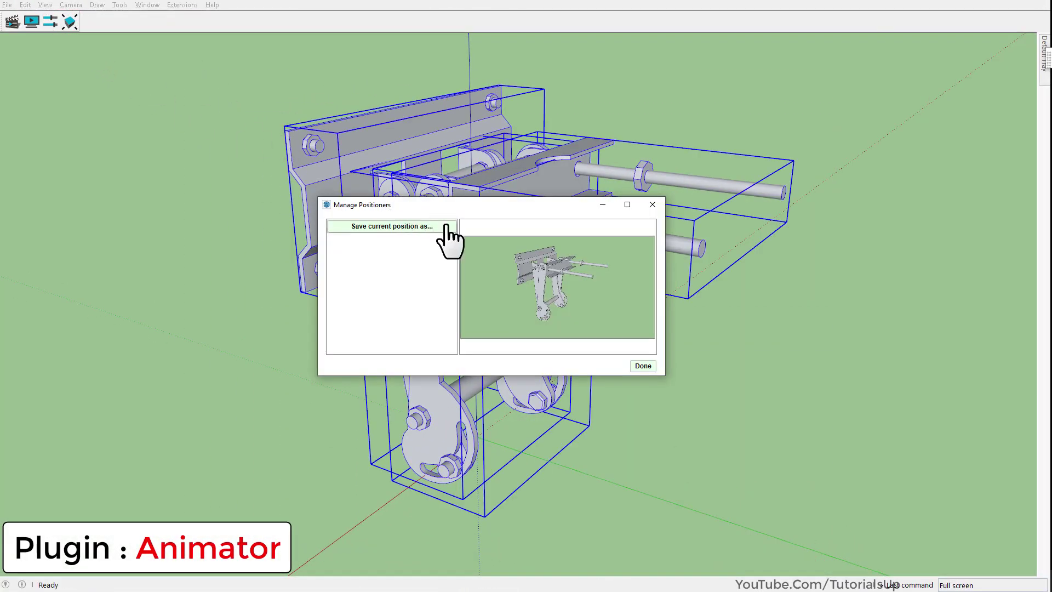
# Store the bracket assembly's current part positions under the default name Positioner 1.
pyautogui.click(385, 226)
pyautogui.click(399, 303)
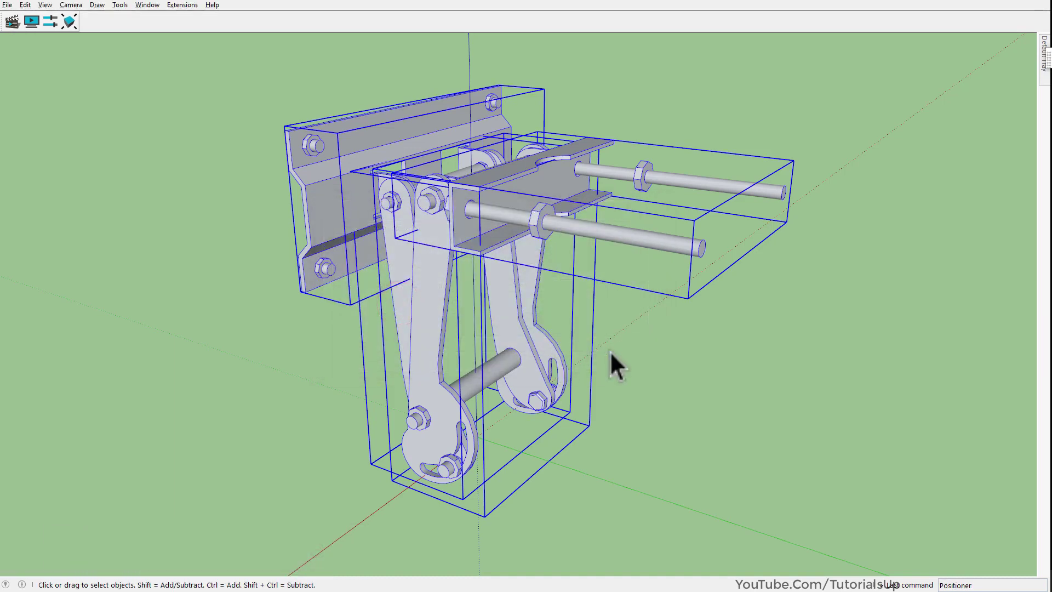
# Record a 10-inch Y translation of the whole rod-and-slide assembly as a new movement.
pyautogui.click(642, 363)
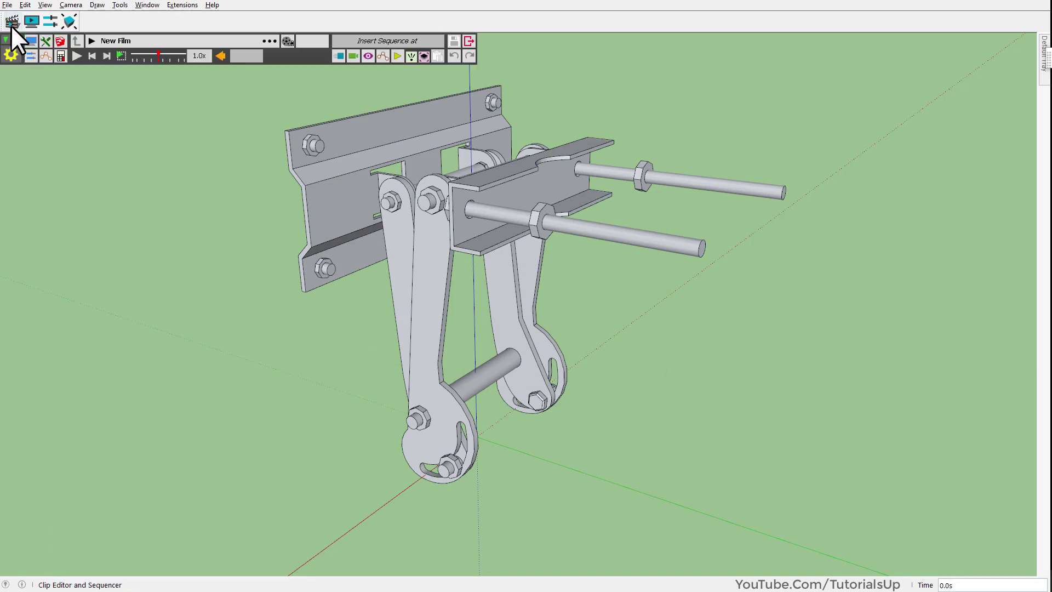
pyautogui.moveTo(532, 406)
pyautogui.mouseDown(button='middle')
pyautogui.moveTo(387, 305)
pyautogui.moveTo(437, 360)
pyautogui.mouseUp(button='middle')
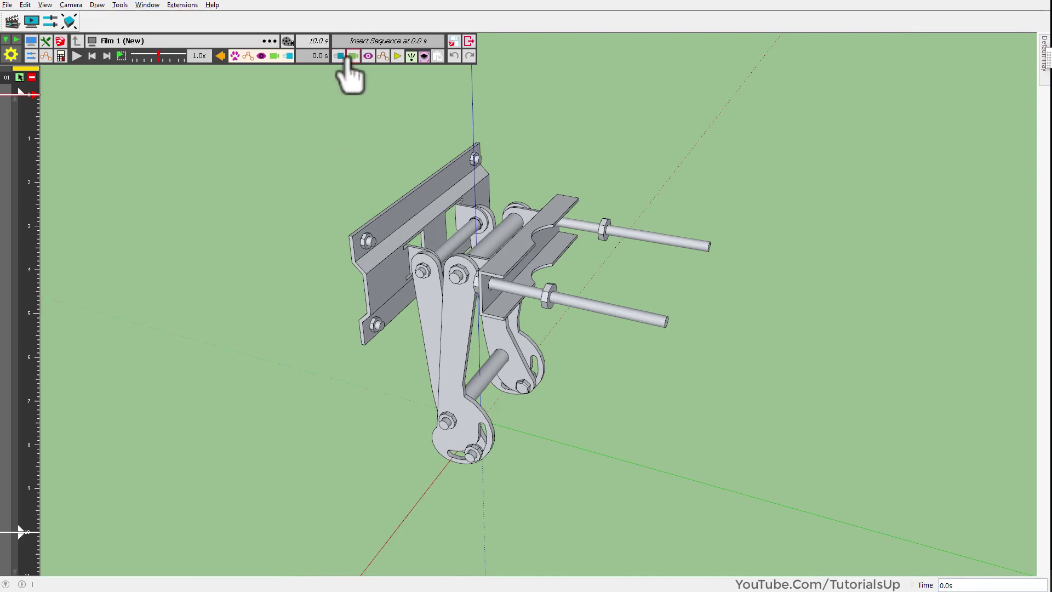
pyautogui.click(346, 58)
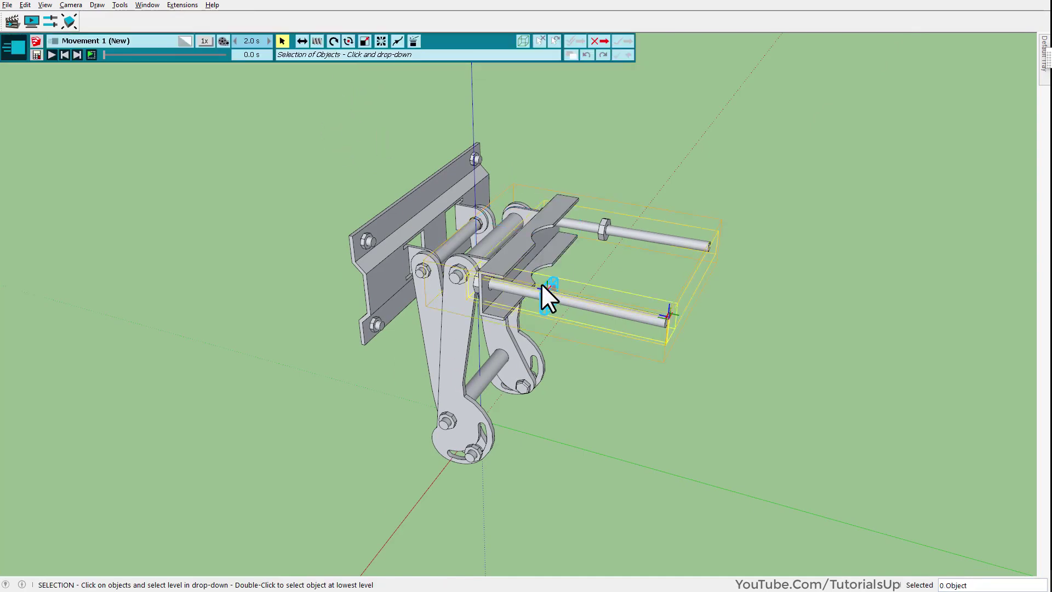
pyautogui.click(499, 264)
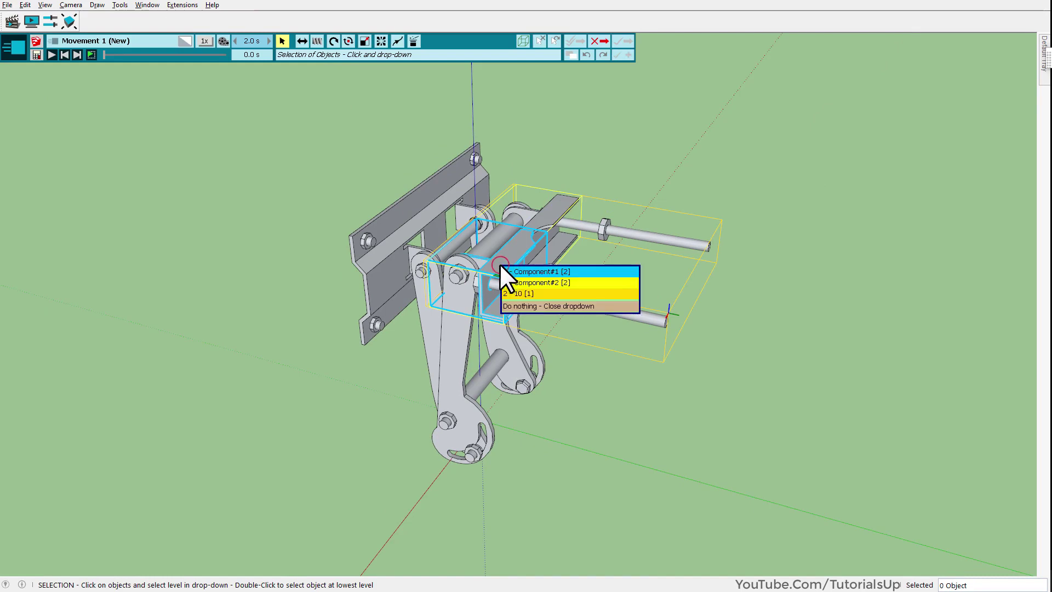
pyautogui.click(521, 294)
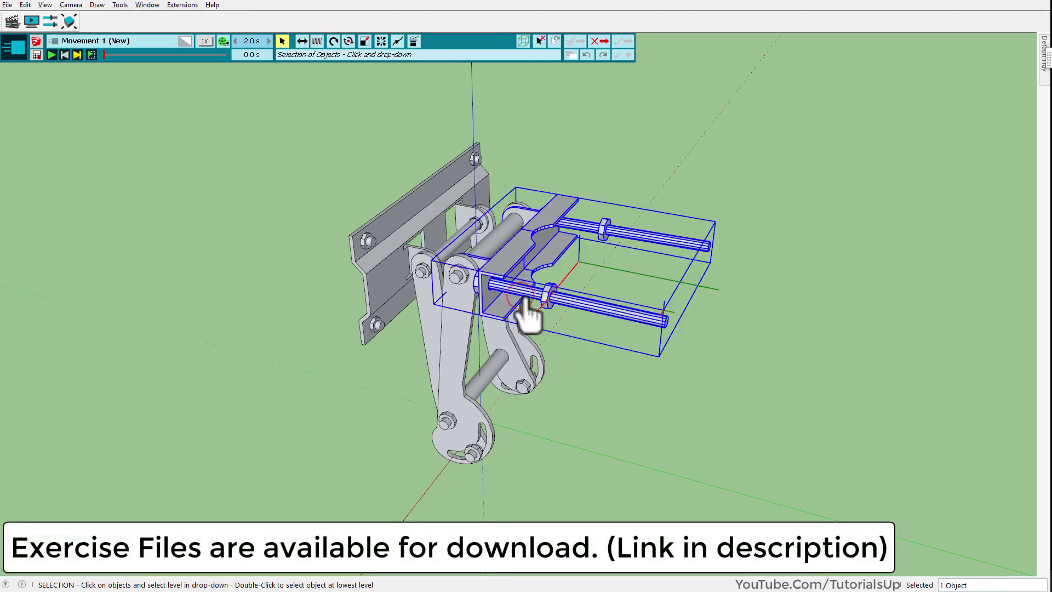
pyautogui.click(305, 44)
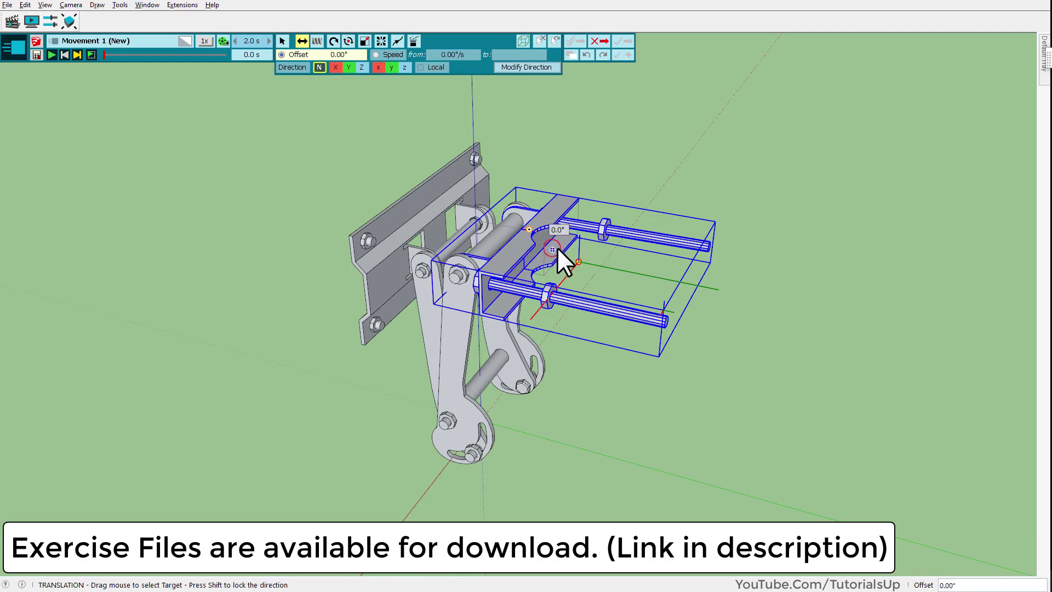
pyautogui.moveTo(556, 247); pyautogui.dragTo(613, 263)
pyautogui.write('10')
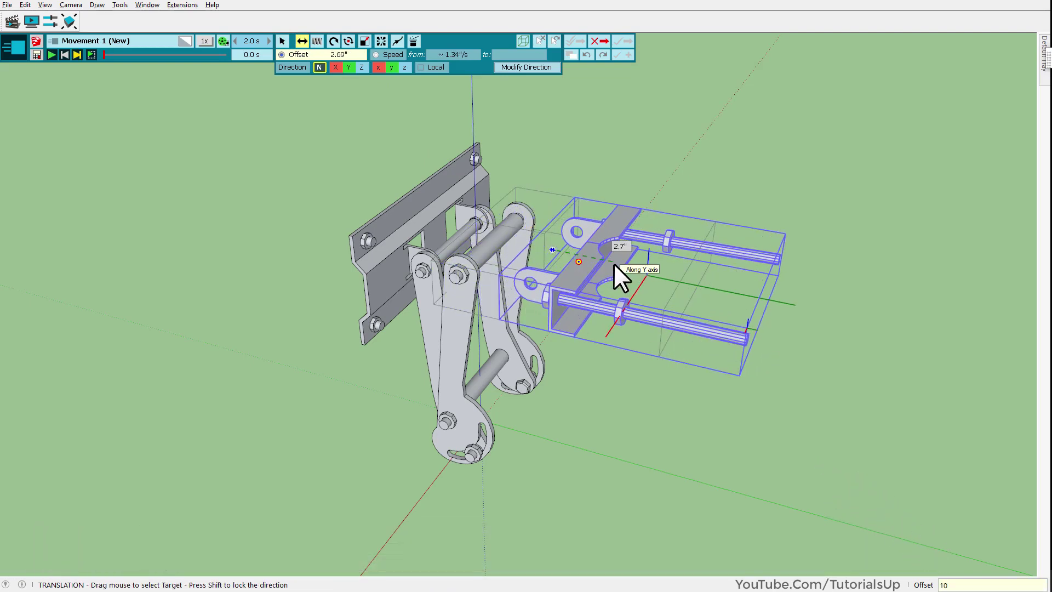
pyautogui.press('Return')
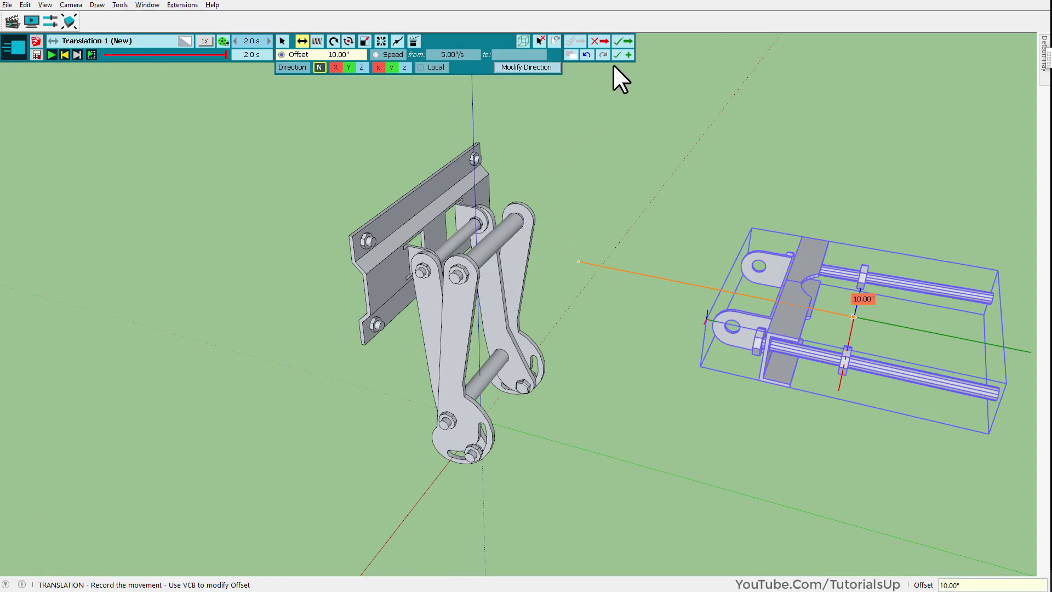
pyautogui.click(628, 55)
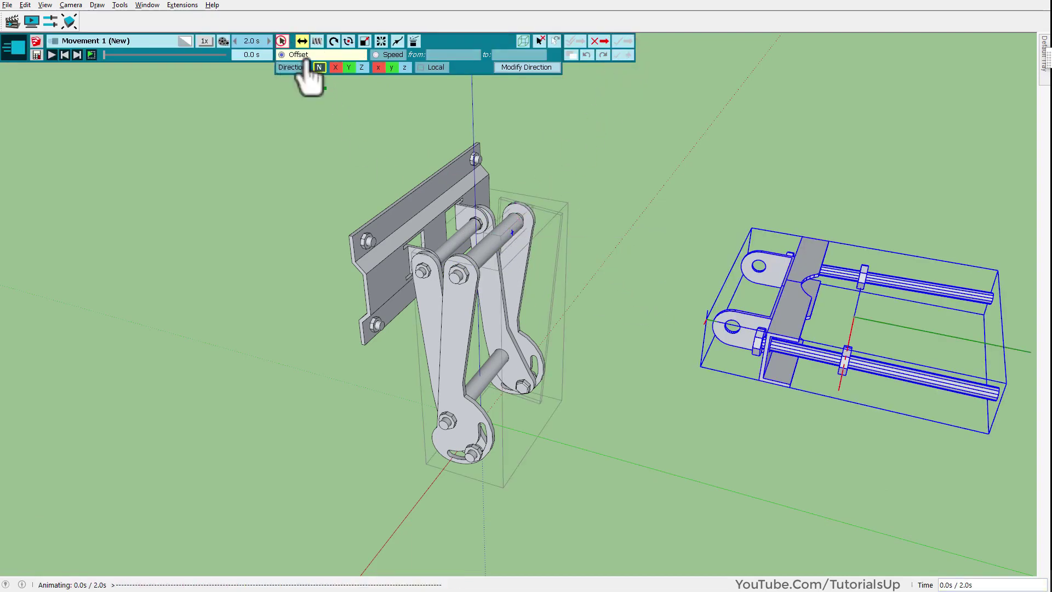
# Record an 8-inch Y translation of the whole hooked linkage.
pyautogui.click(282, 41)
pyautogui.click(783, 329)
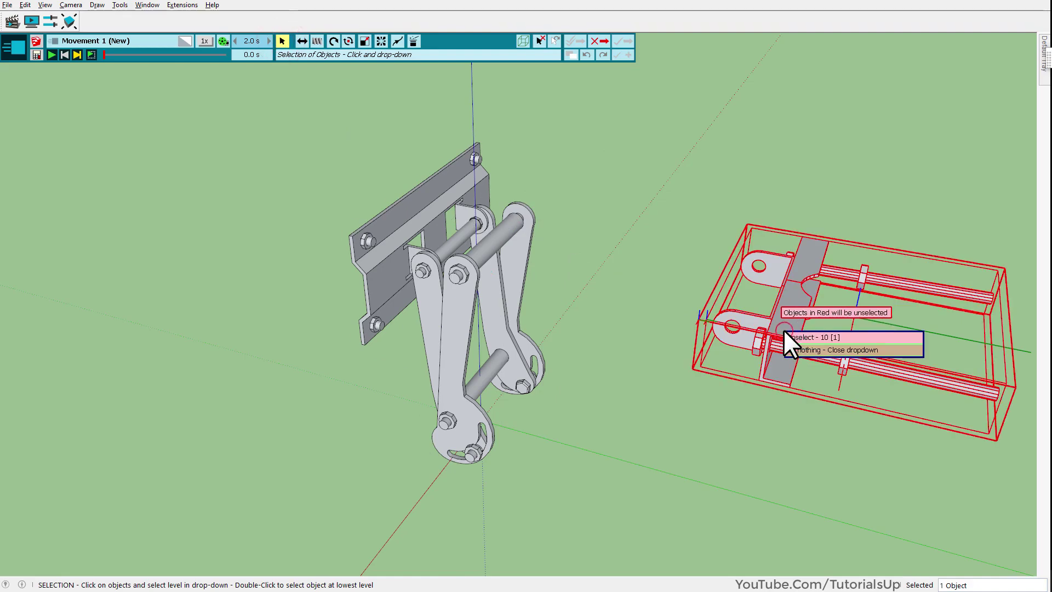
pyautogui.click(799, 335)
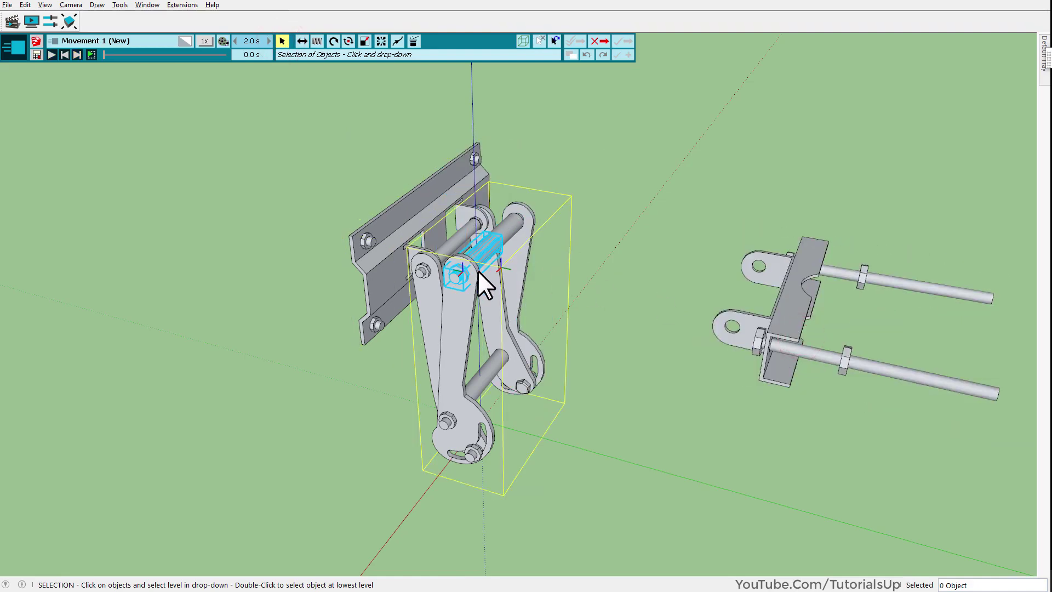
pyautogui.click(468, 289)
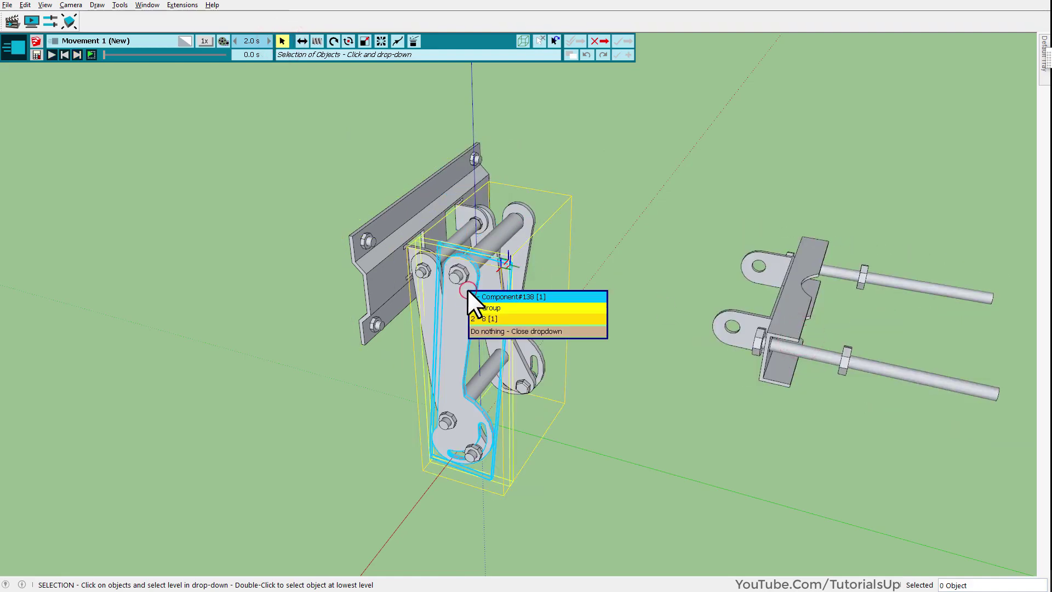
pyautogui.click(498, 318)
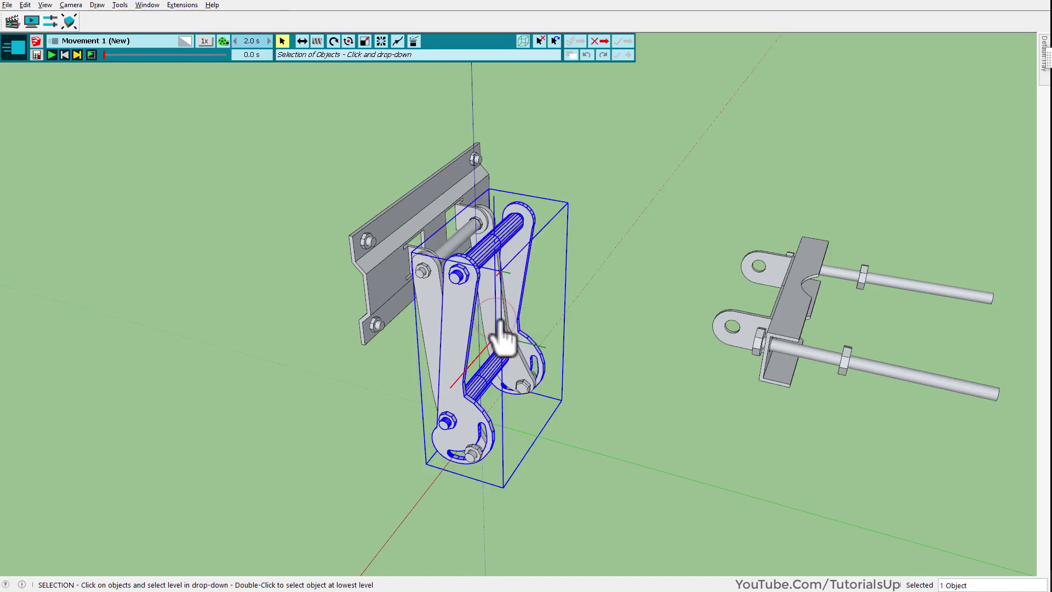
pyautogui.click(302, 41)
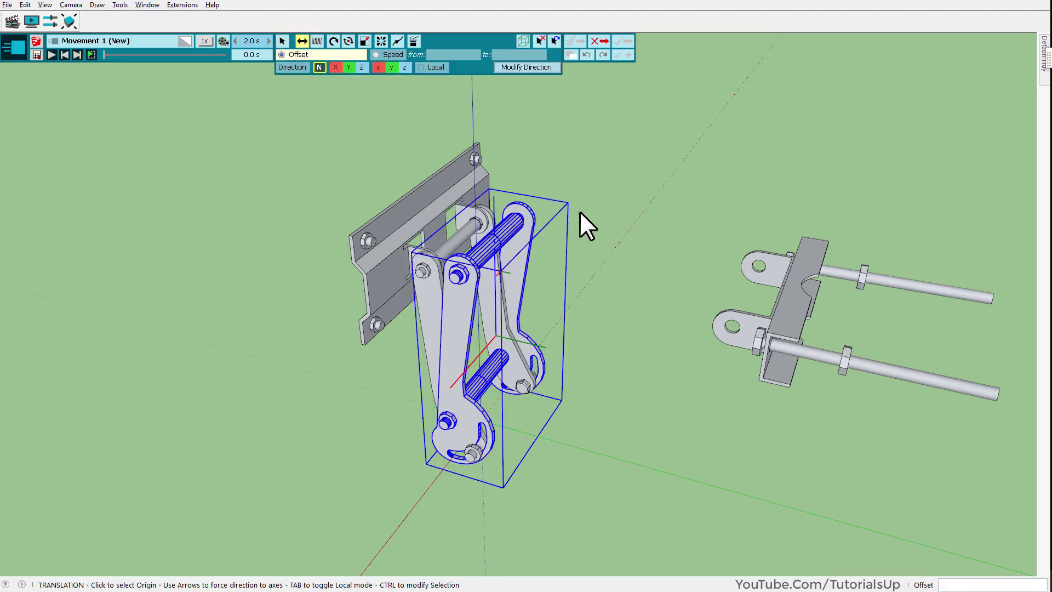
pyautogui.moveTo(580, 212); pyautogui.dragTo(600, 214)
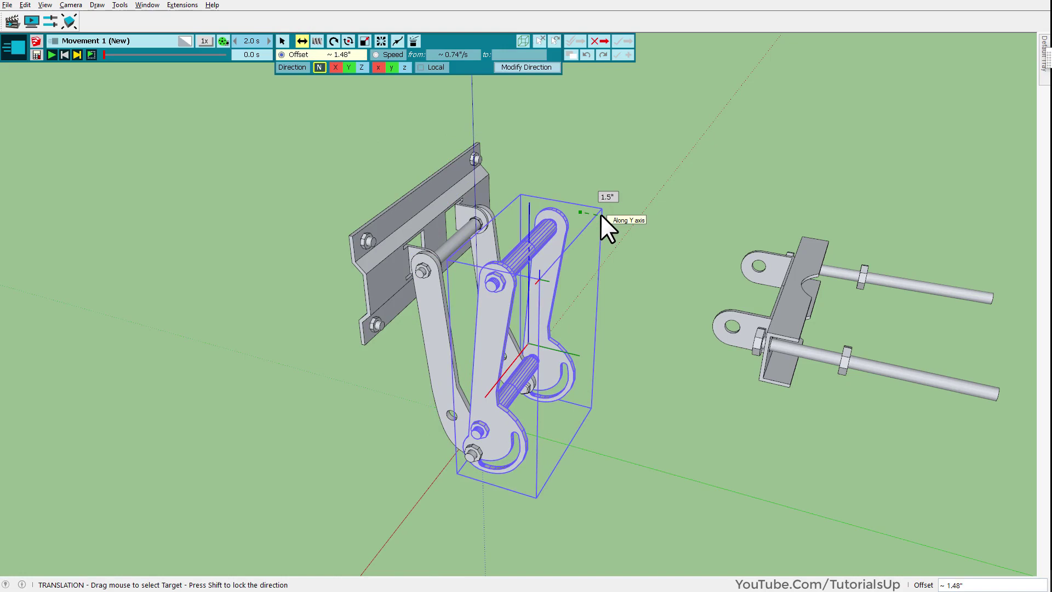
pyautogui.write('8')
pyautogui.press('Return')
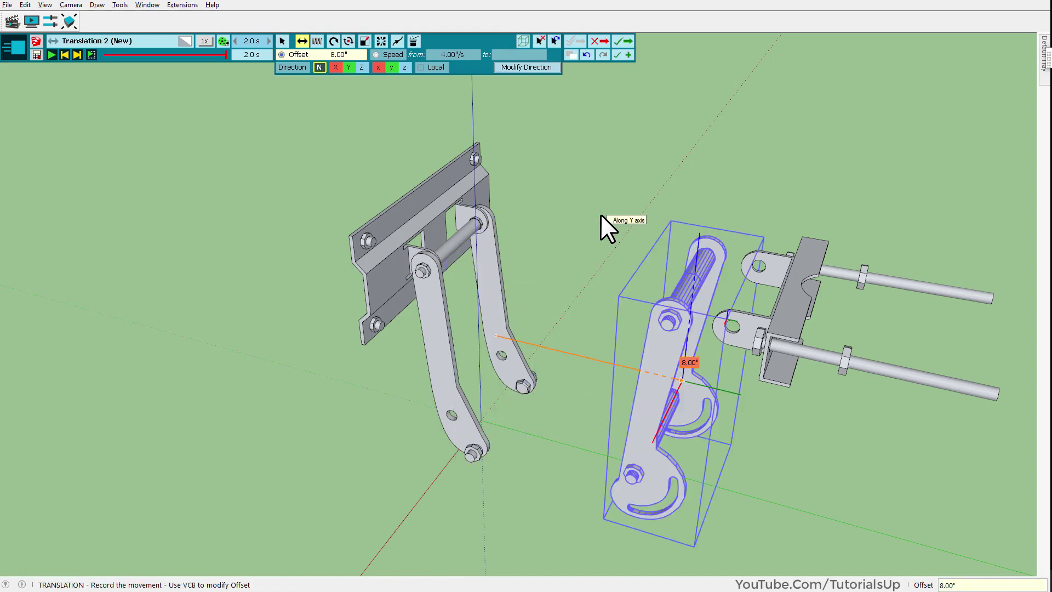
pyautogui.click(628, 55)
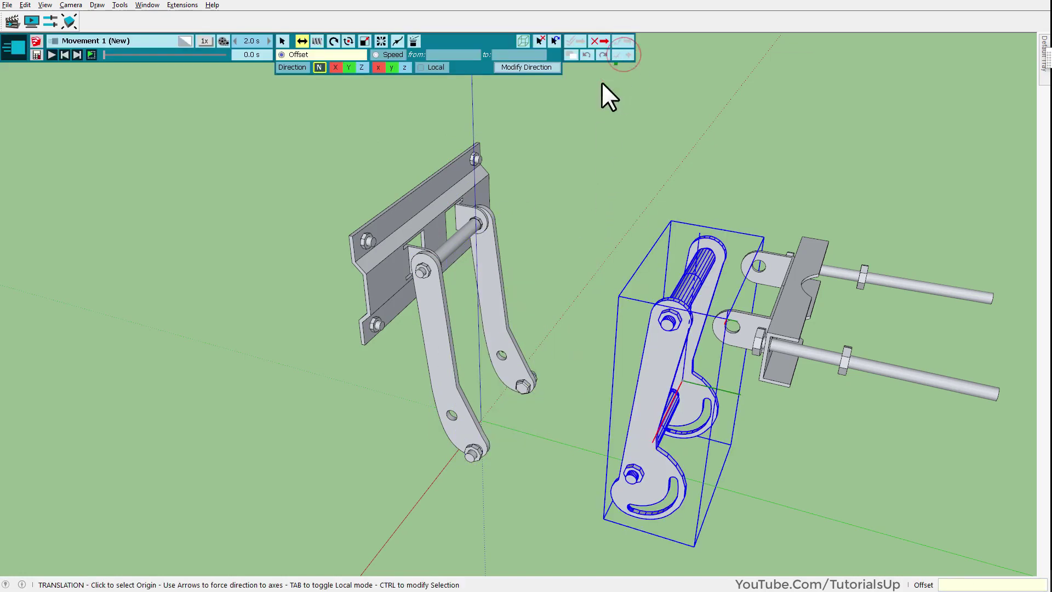
# Record a 3-inch Y translation of the straight arm pair selected at level 2 - 3.
pyautogui.click(282, 42)
pyautogui.click(655, 360)
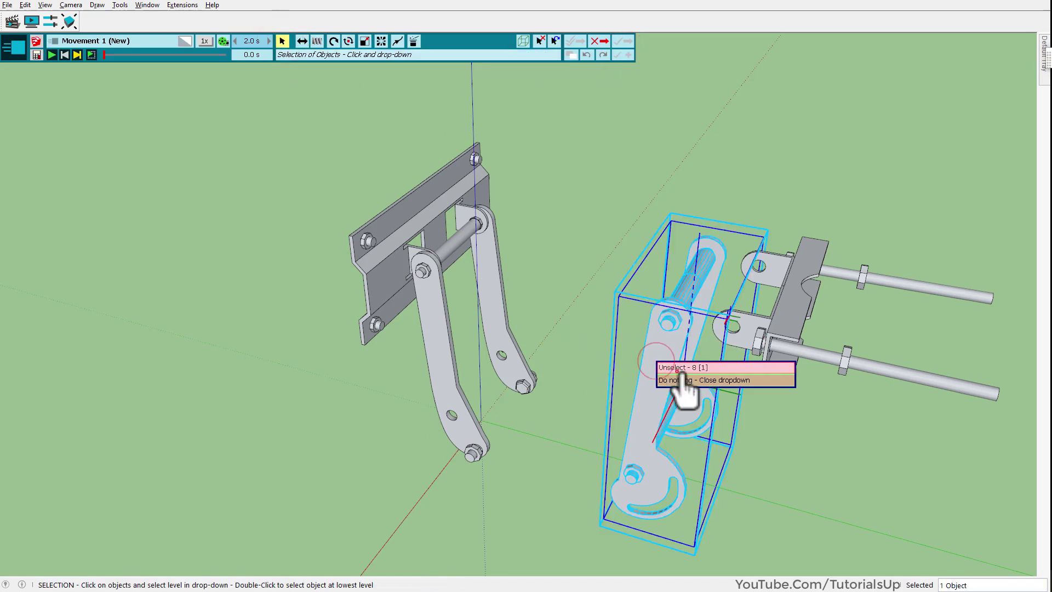
pyautogui.click(438, 318)
pyautogui.click(473, 348)
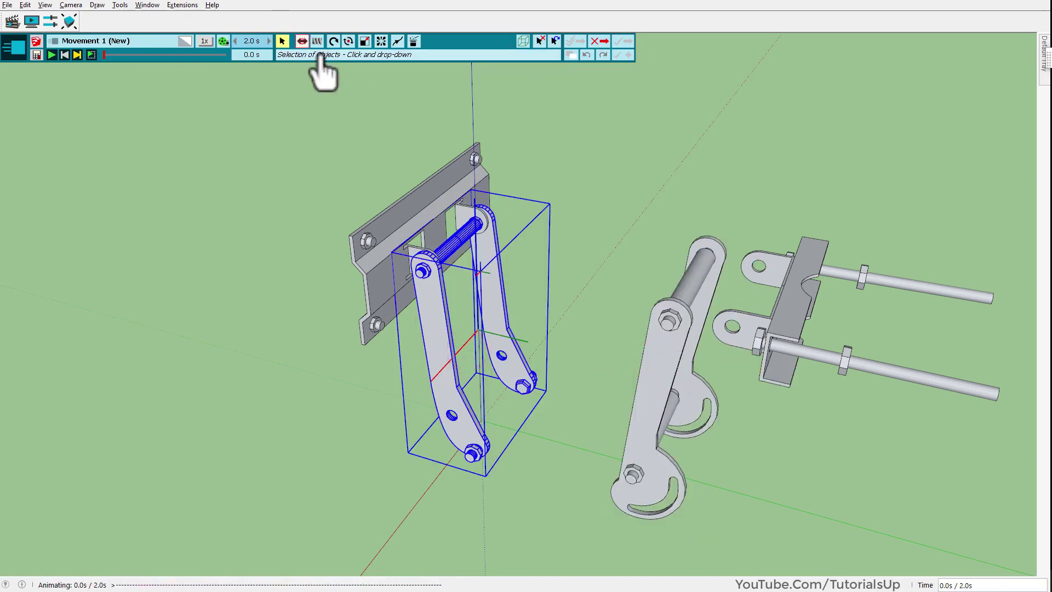
pyautogui.click(302, 41)
pyautogui.moveTo(565, 260); pyautogui.dragTo(572, 257)
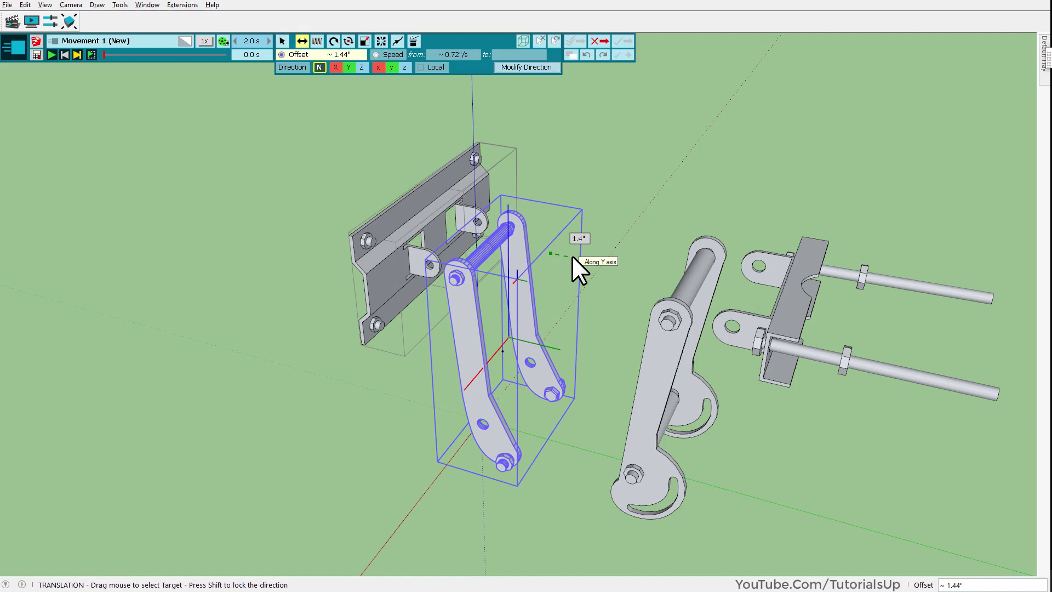
pyautogui.click(571, 255)
pyautogui.write('3')
pyautogui.press('Return')
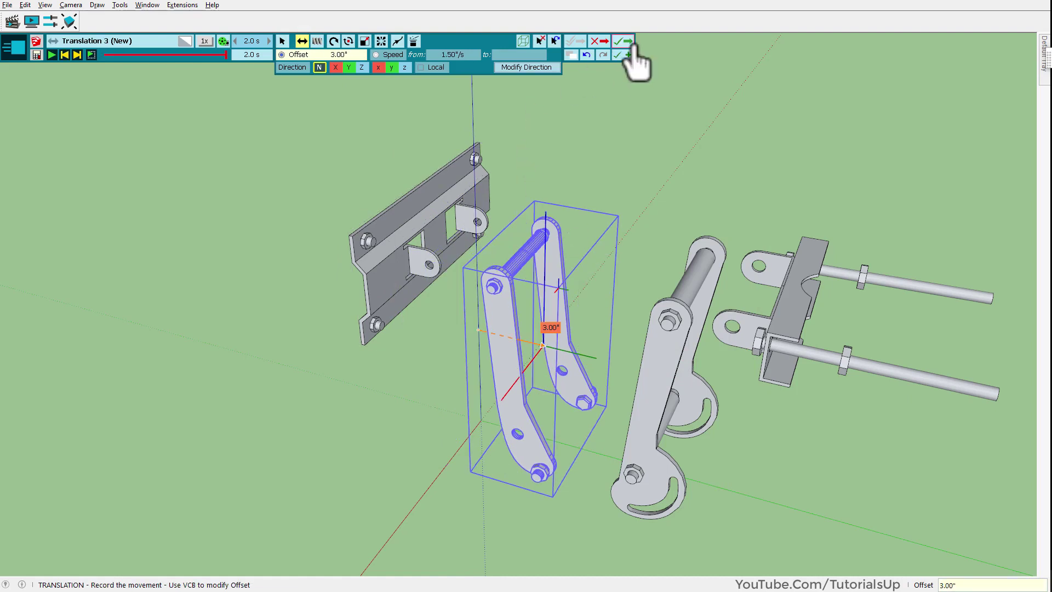
pyautogui.click(628, 41)
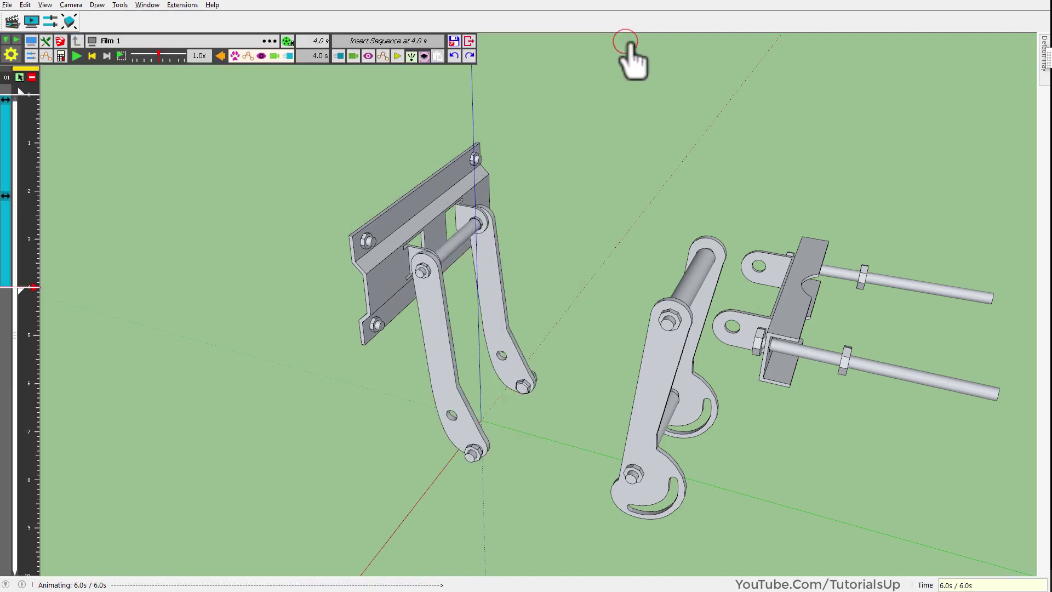
# Move Translations 3 and 2 to start at 0.0 s so all slides run together.
pyautogui.click(80, 56)
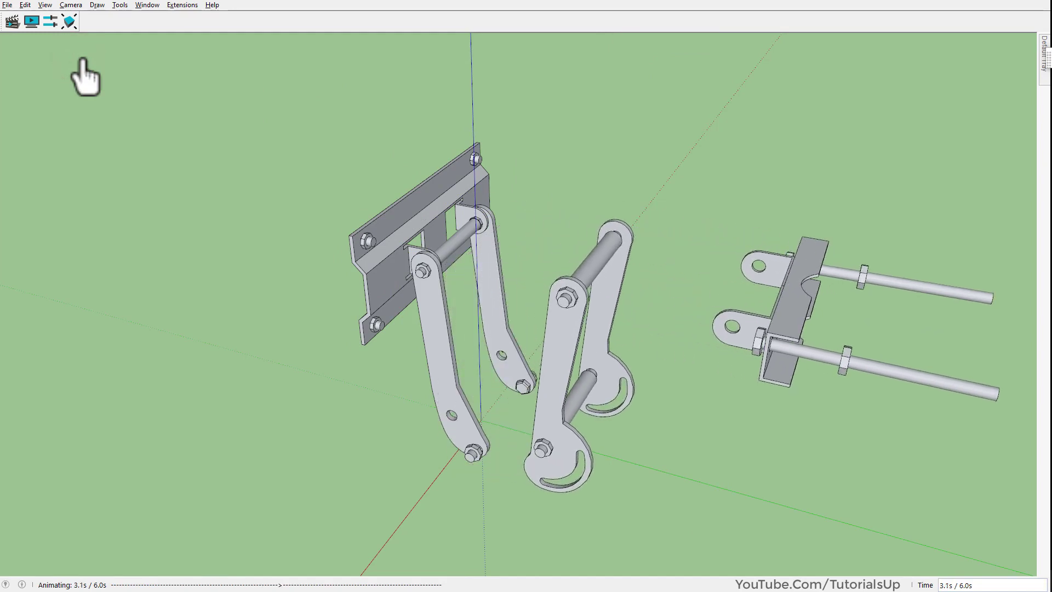
pyautogui.click(85, 77)
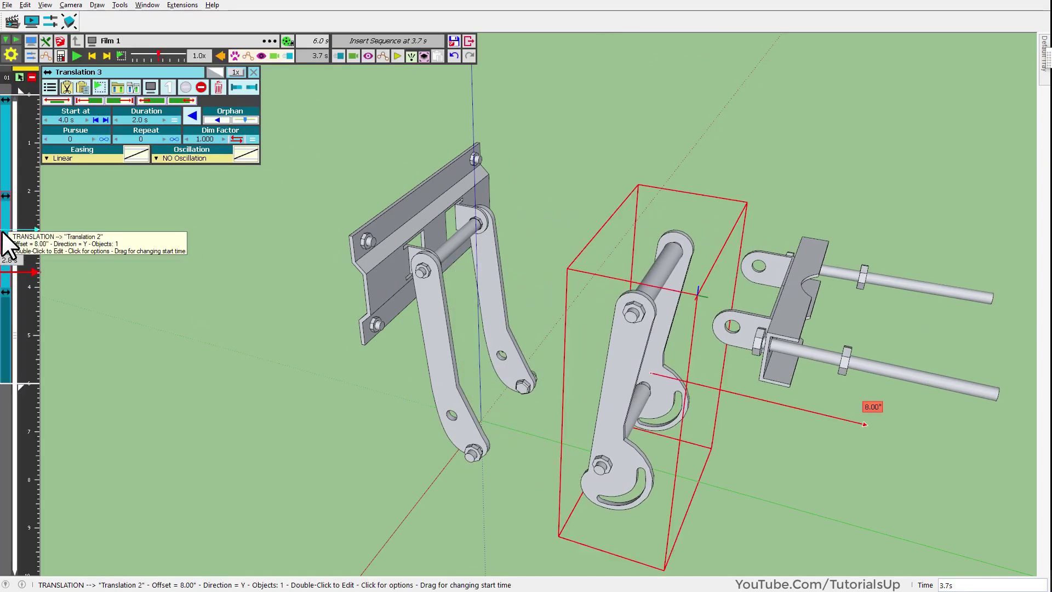
pyautogui.moveTo(2, 231); pyautogui.dragTo(10, 151)
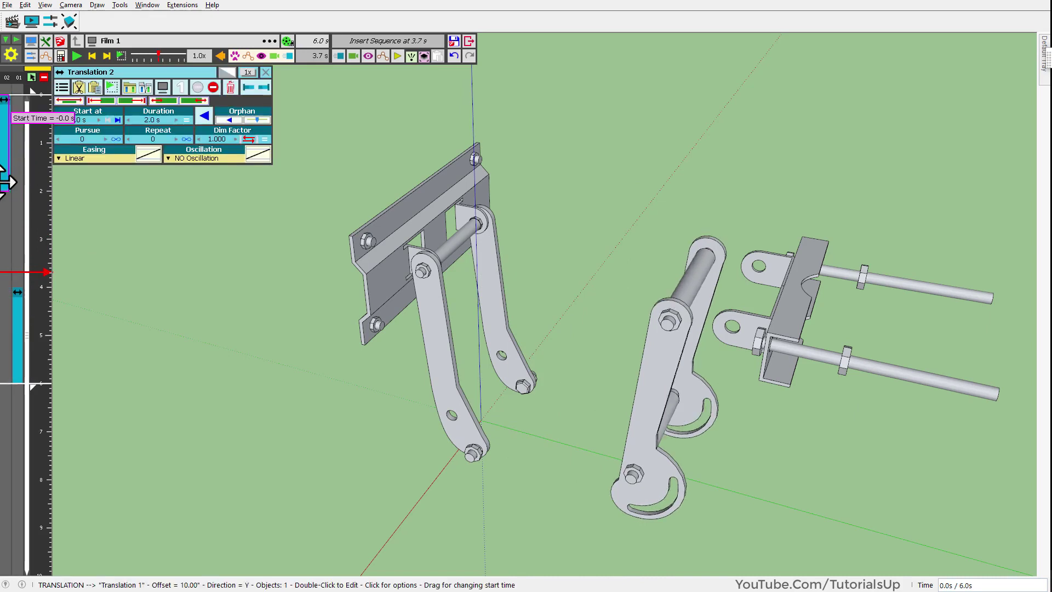
pyautogui.click(17, 349)
pyautogui.moveTo(10, 274); pyautogui.dragTo(9, 159)
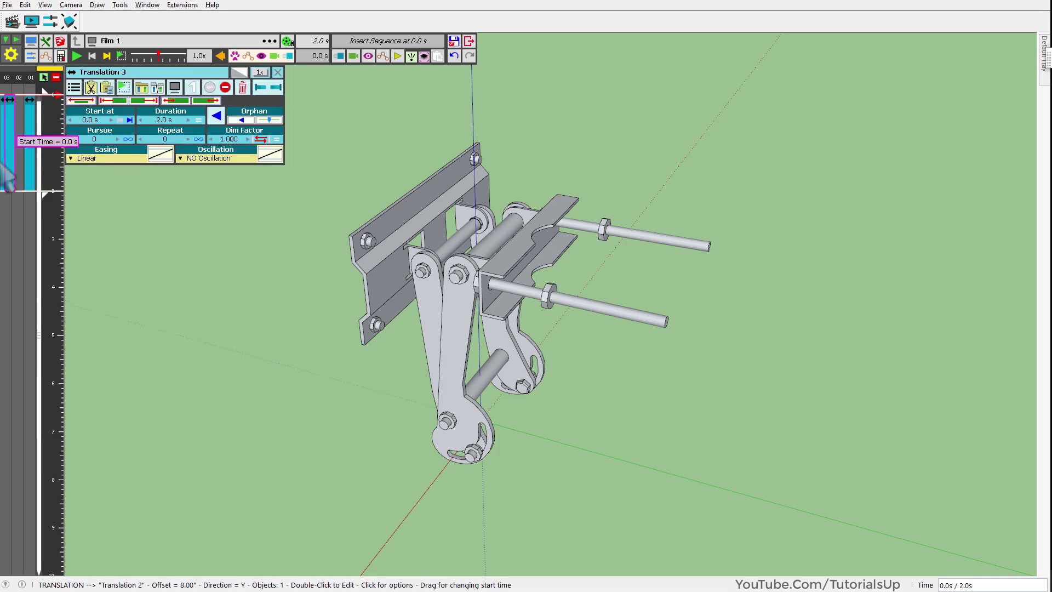
# Preview the simultaneous separation and orbit to view the exploded parts from the front.
pyautogui.click(80, 59)
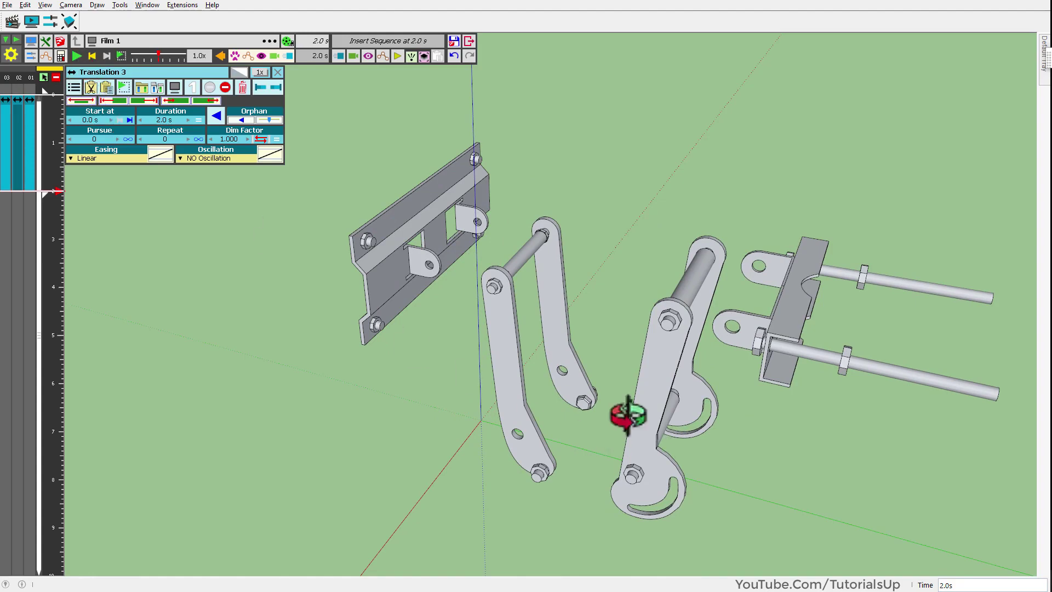
pyautogui.moveTo(582, 352)
pyautogui.mouseDown(button='middle')
pyautogui.moveTo(720, 356)
pyautogui.moveTo(542, 300)
pyautogui.mouseUp(button='middle')
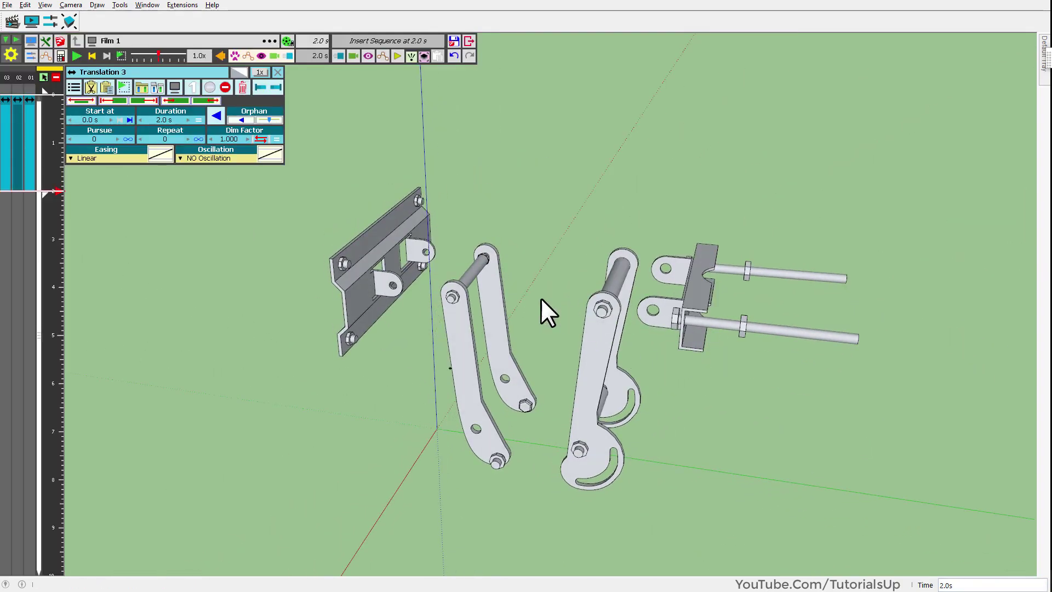
pyautogui.moveTo(481, 313)
pyautogui.mouseDown(button='middle')
pyautogui.moveTo(688, 387)
pyautogui.moveTo(610, 282)
pyautogui.moveTo(297, 325)
pyautogui.moveTo(164, 331)
pyautogui.moveTo(281, 360)
pyautogui.moveTo(411, 369)
pyautogui.moveTo(810, 373)
pyautogui.moveTo(479, 353)
pyautogui.moveTo(623, 430)
pyautogui.moveTo(603, 410)
pyautogui.mouseUp(button='middle')
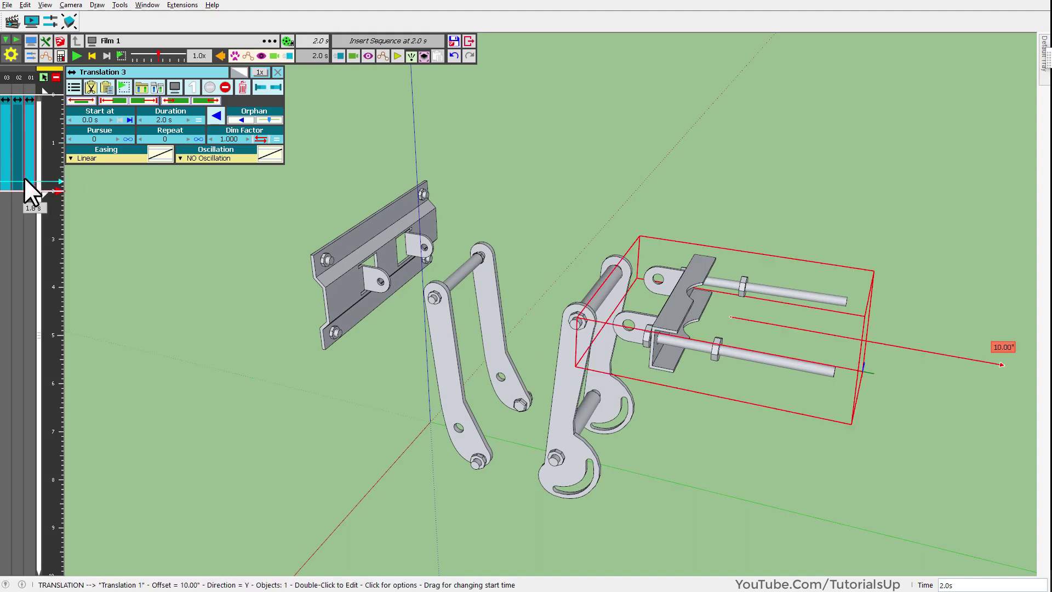
# Set the durations of Translation 1 and Translation 2 to 1.5 s.
pyautogui.click(25, 180)
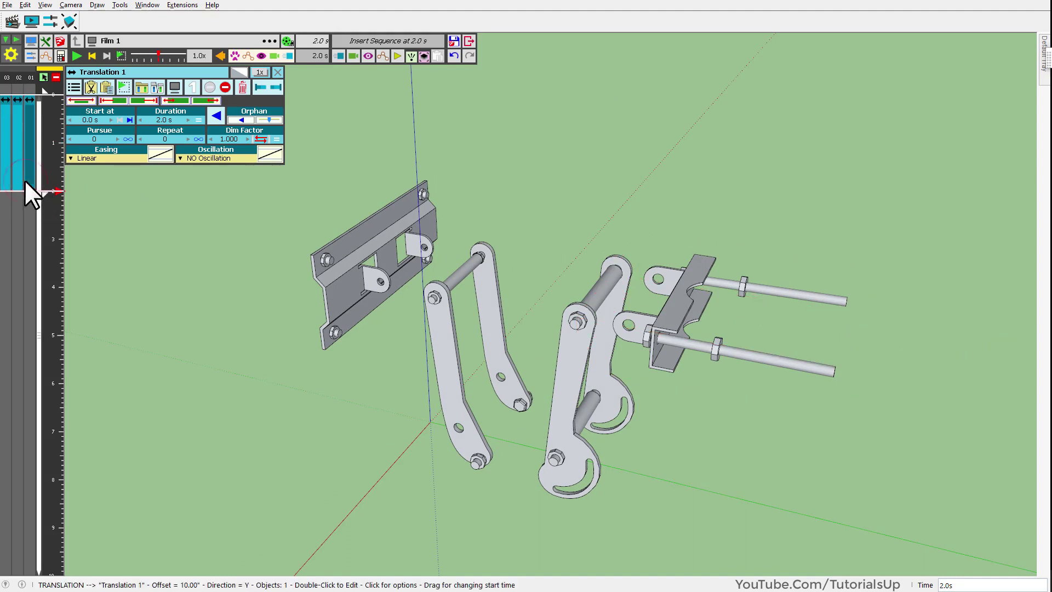
pyautogui.click(164, 121)
pyautogui.write('1.5')
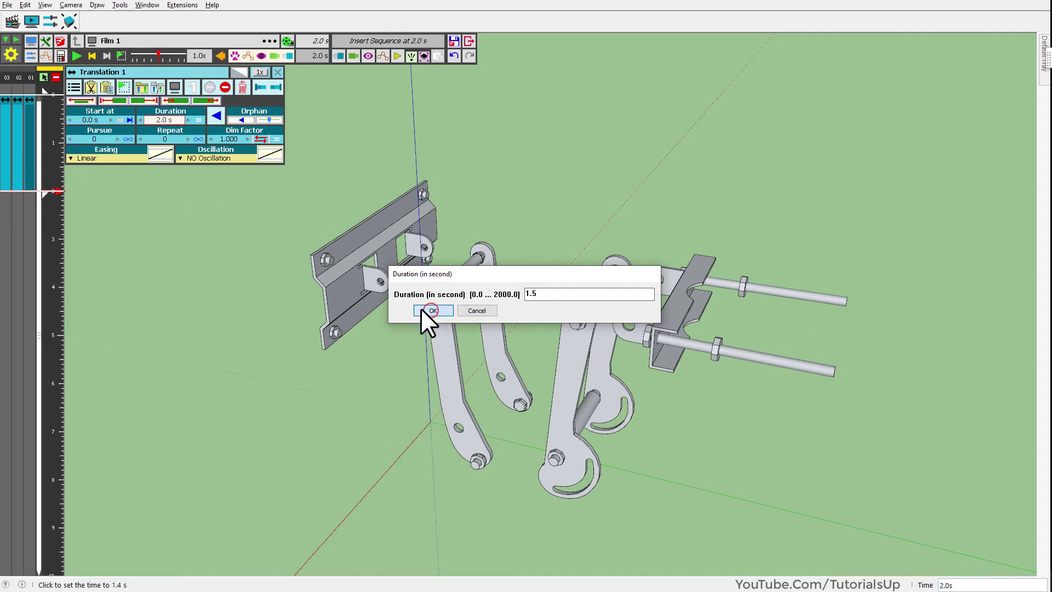
pyautogui.click(433, 311)
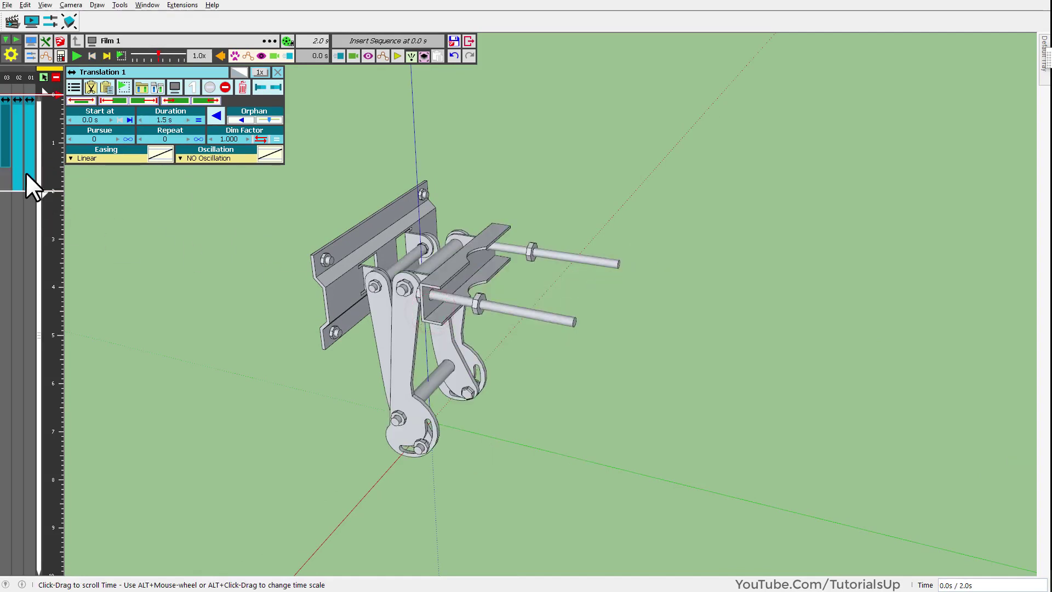
pyautogui.click(15, 165)
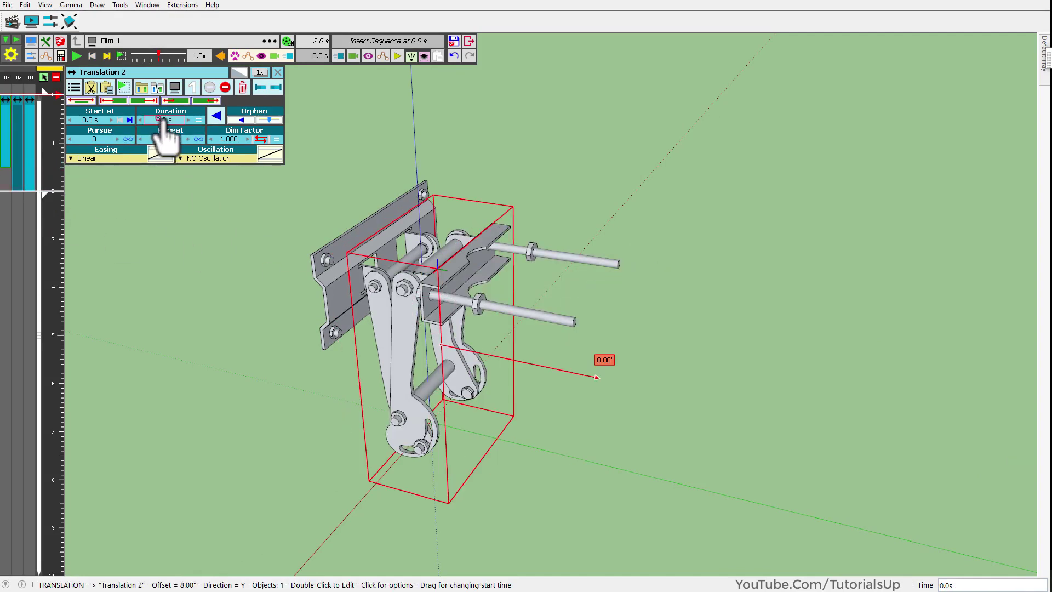
pyautogui.click(164, 120)
pyautogui.write('1.5')
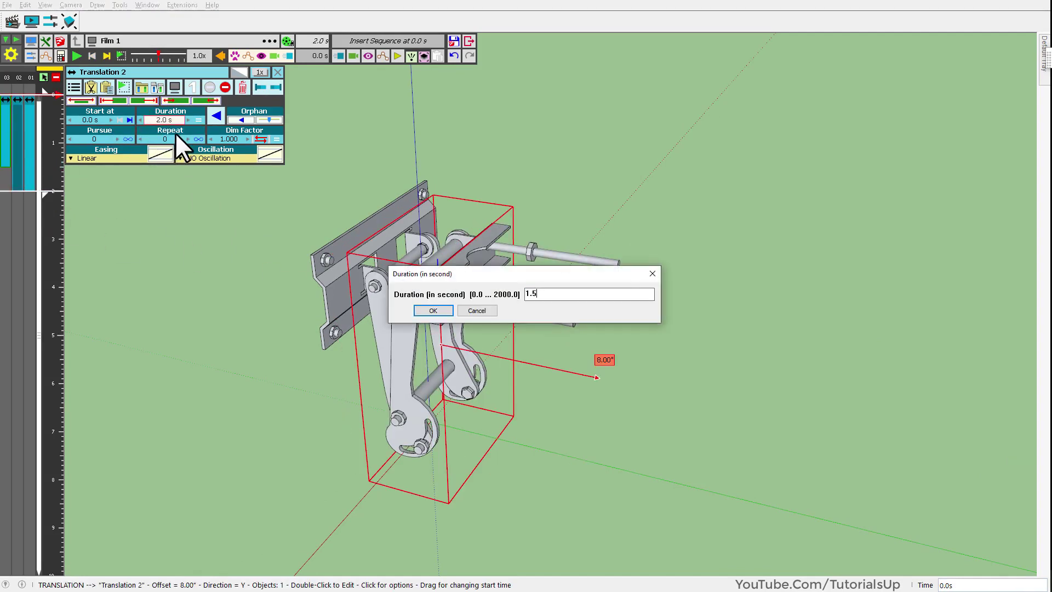
pyautogui.press('Return')
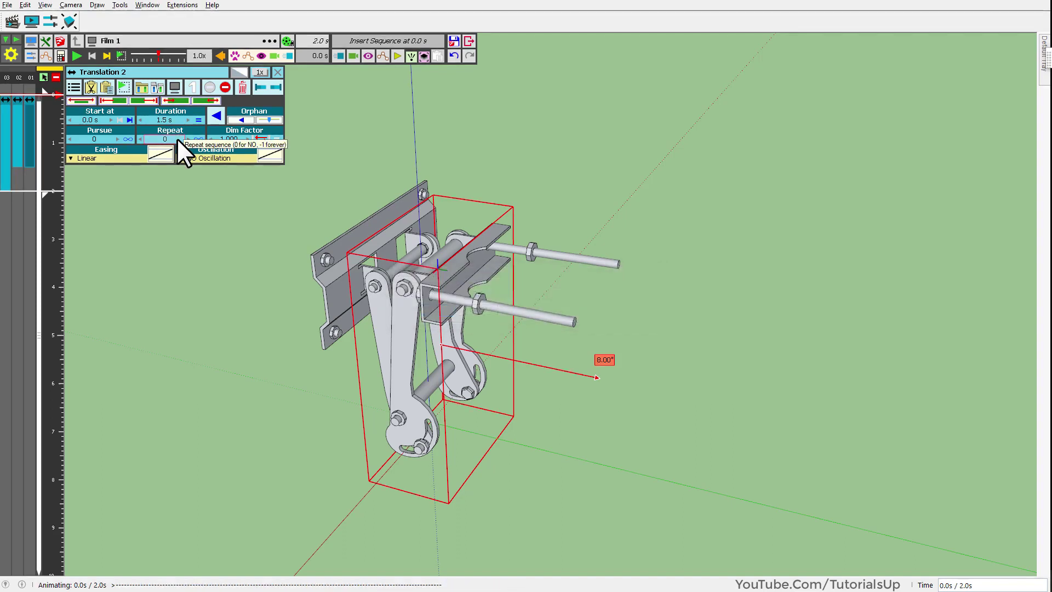
# Set Translation 3's duration to 1.5 s and play back the faster explosion.
pyautogui.click(4, 181)
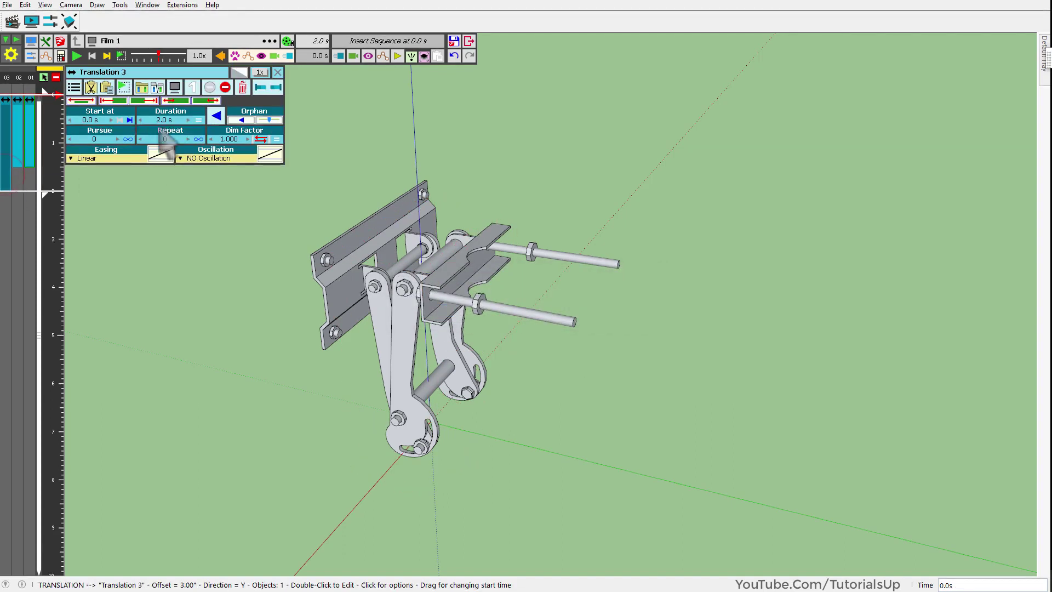
pyautogui.click(165, 120)
pyautogui.write('1.5')
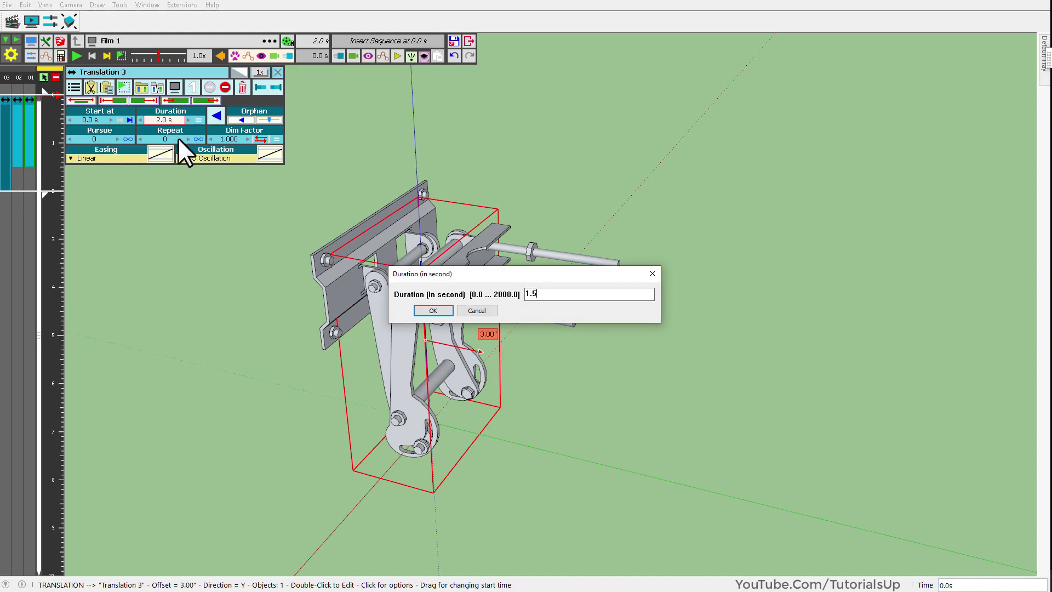
pyautogui.click(432, 310)
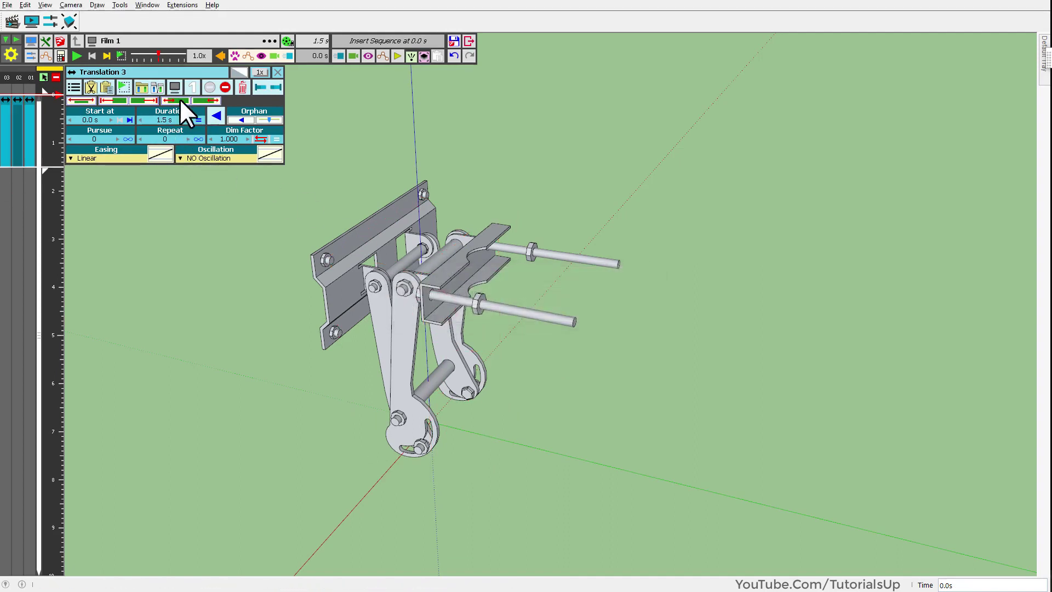
pyautogui.click(81, 57)
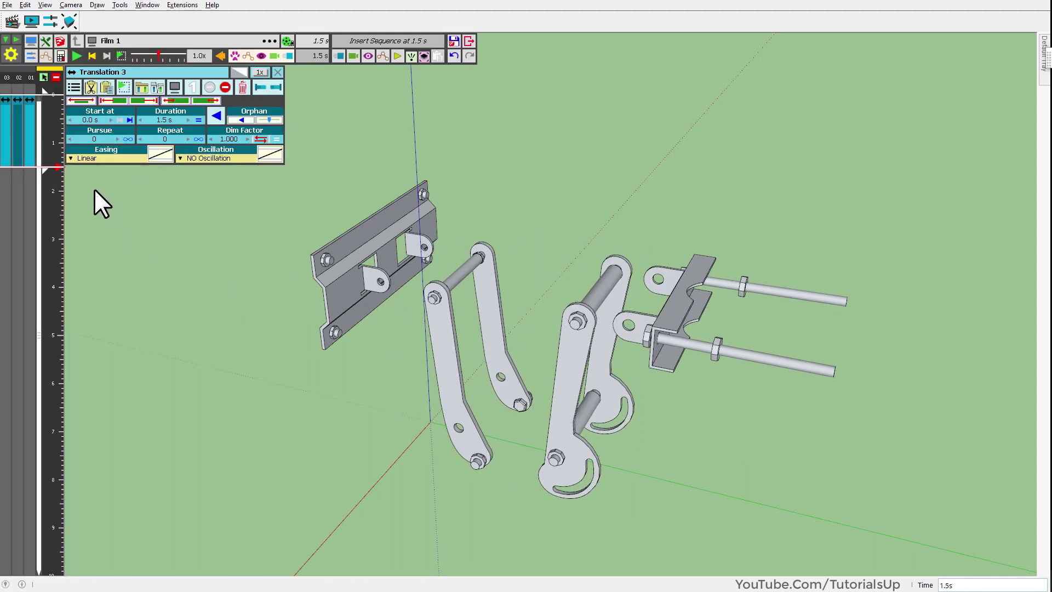
pyautogui.click(29, 145)
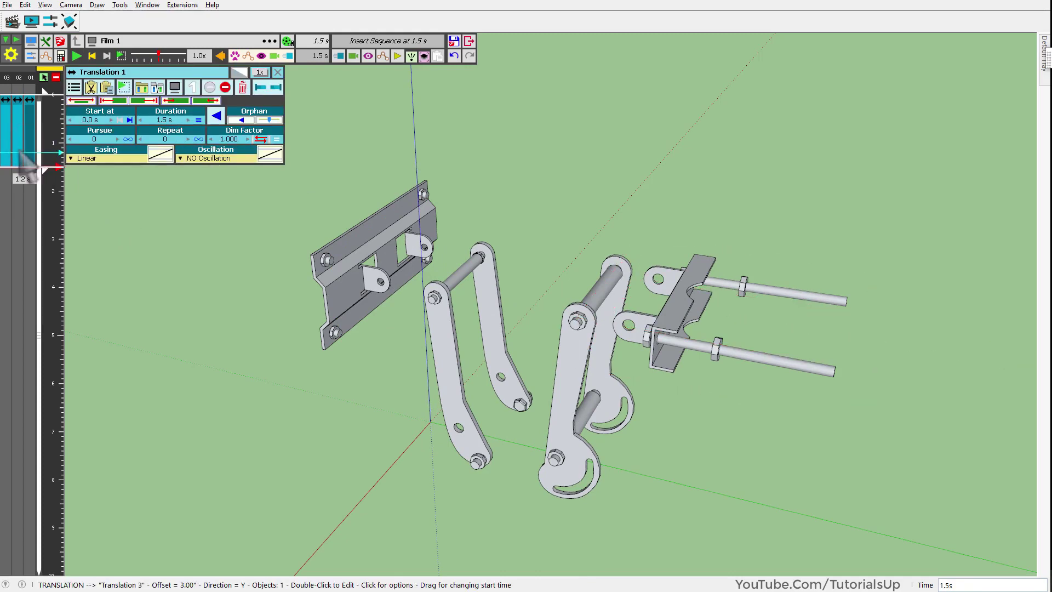
pyautogui.click(5, 150)
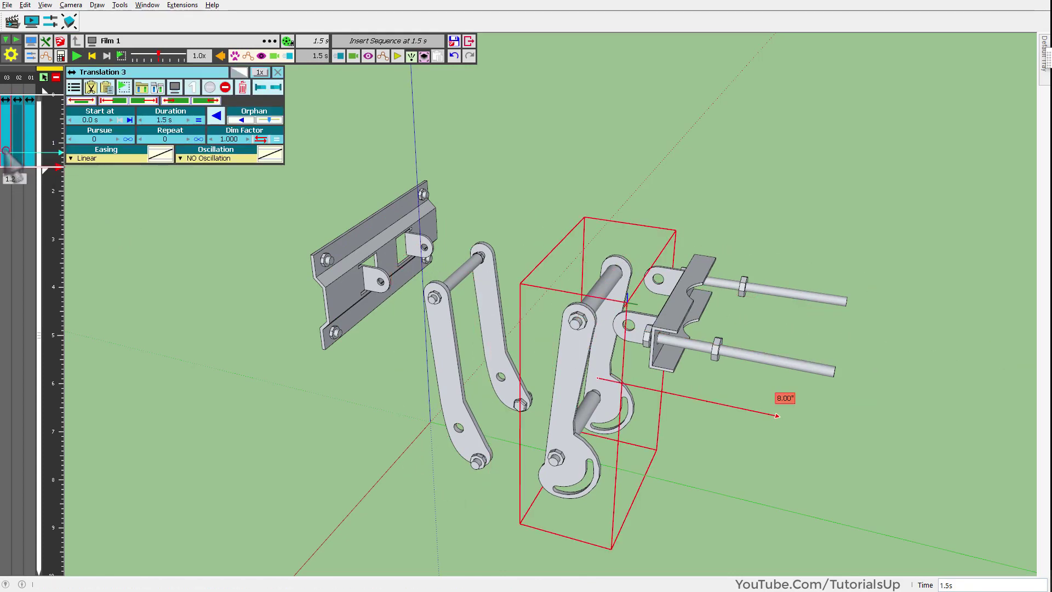
# Change Translation 2's offset to 7.00" and replay the shortened explosion.
pyautogui.click(6, 156)
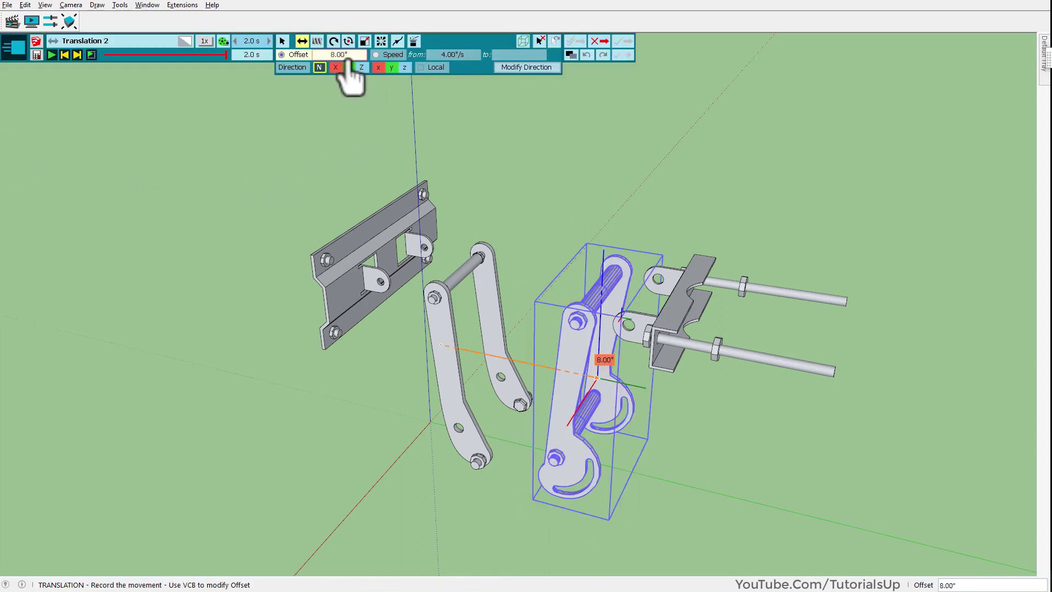
pyautogui.click(344, 56)
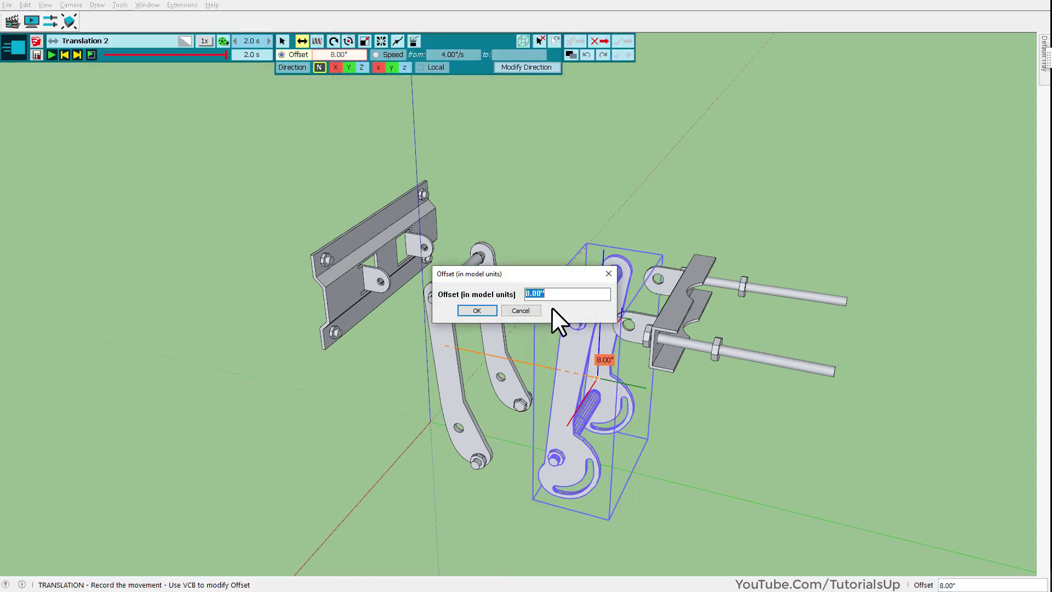
pyautogui.click(476, 310)
pyautogui.write('7')
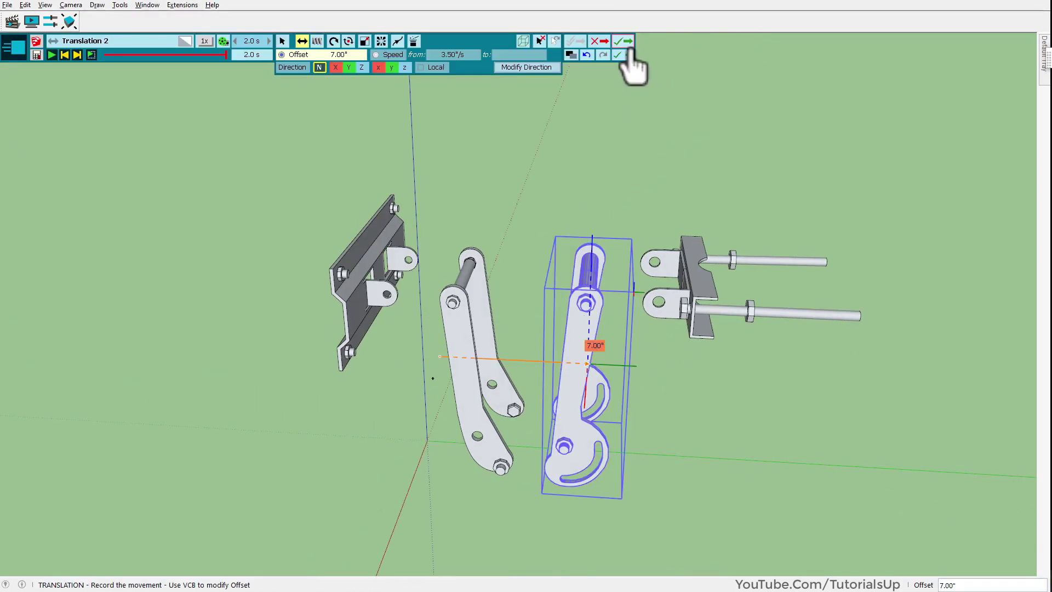
pyautogui.click(628, 43)
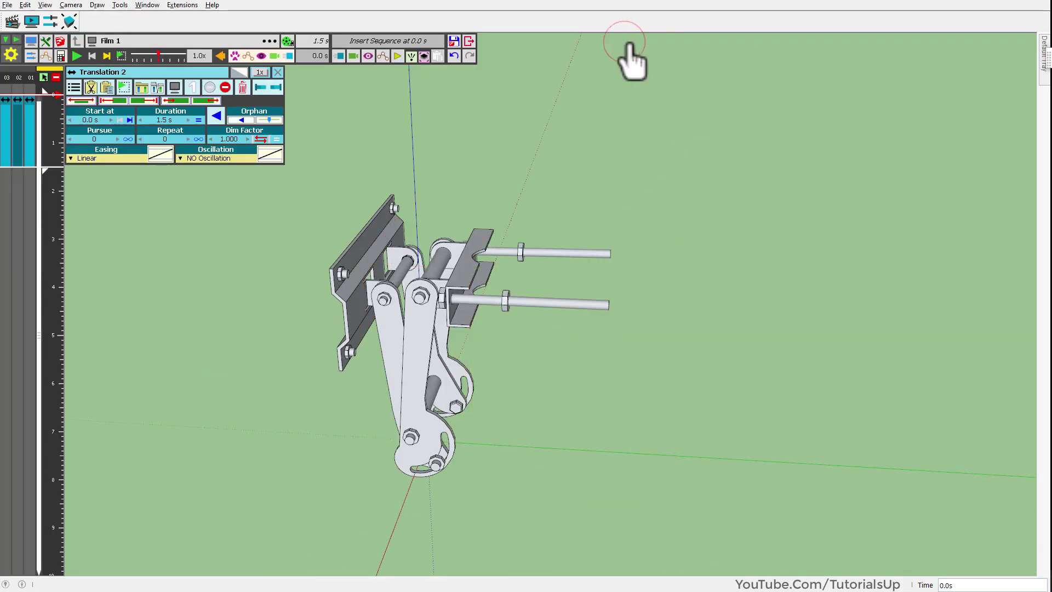
pyautogui.click(77, 57)
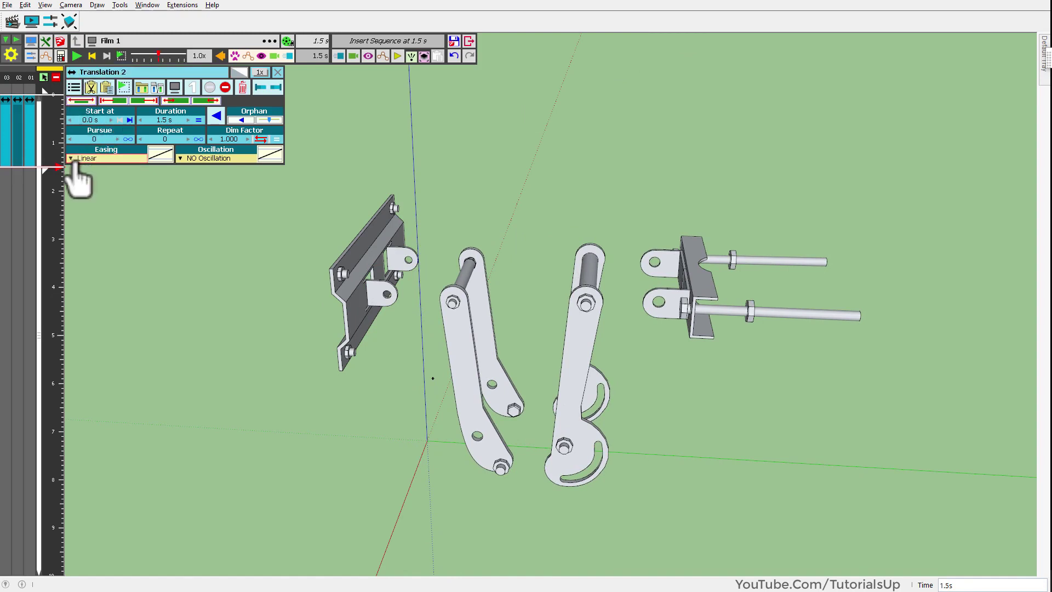
# Group all three translation movements into a clip named Clip 1.
pyautogui.click(19, 158)
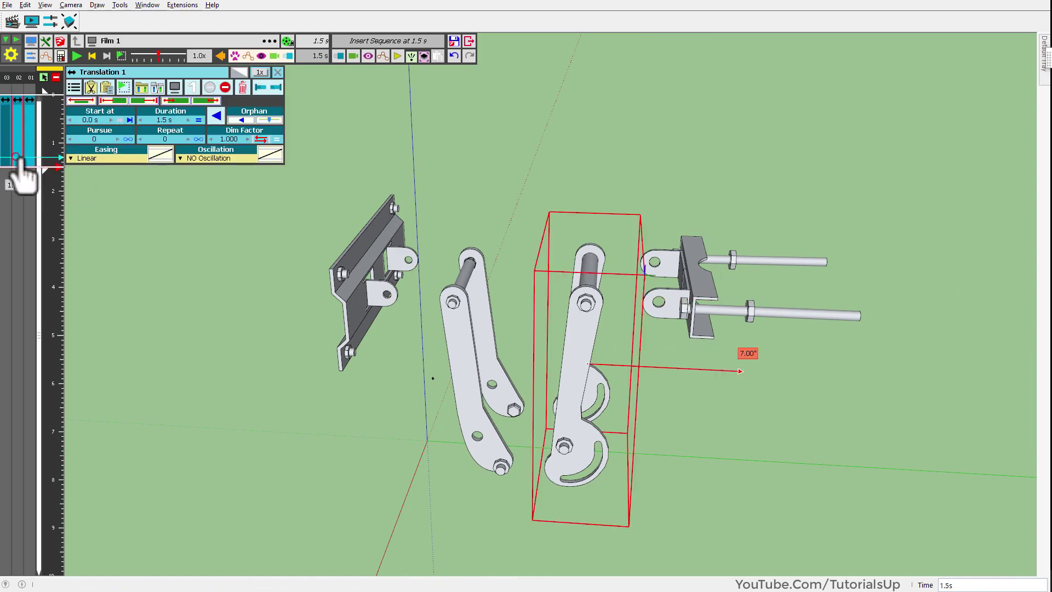
pyautogui.hotkey('ctrl', 'a')
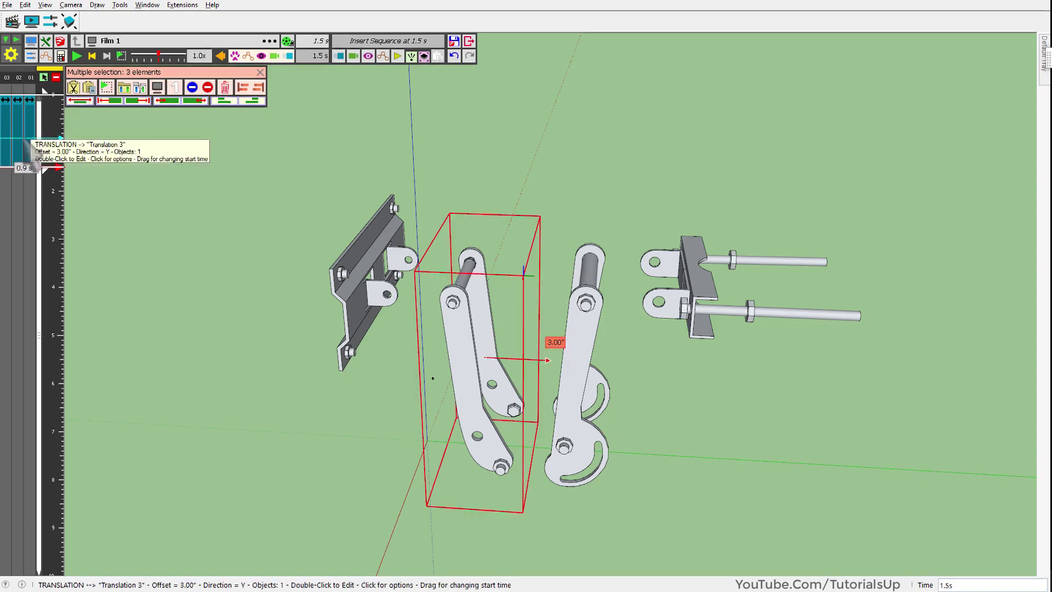
pyautogui.rightClick(24, 139)
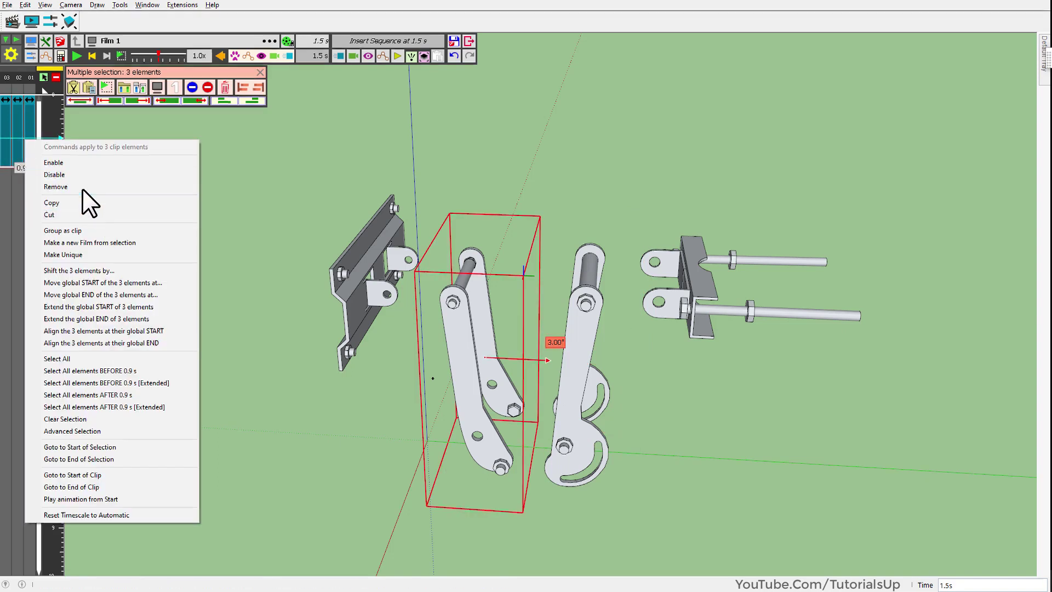
pyautogui.click(100, 229)
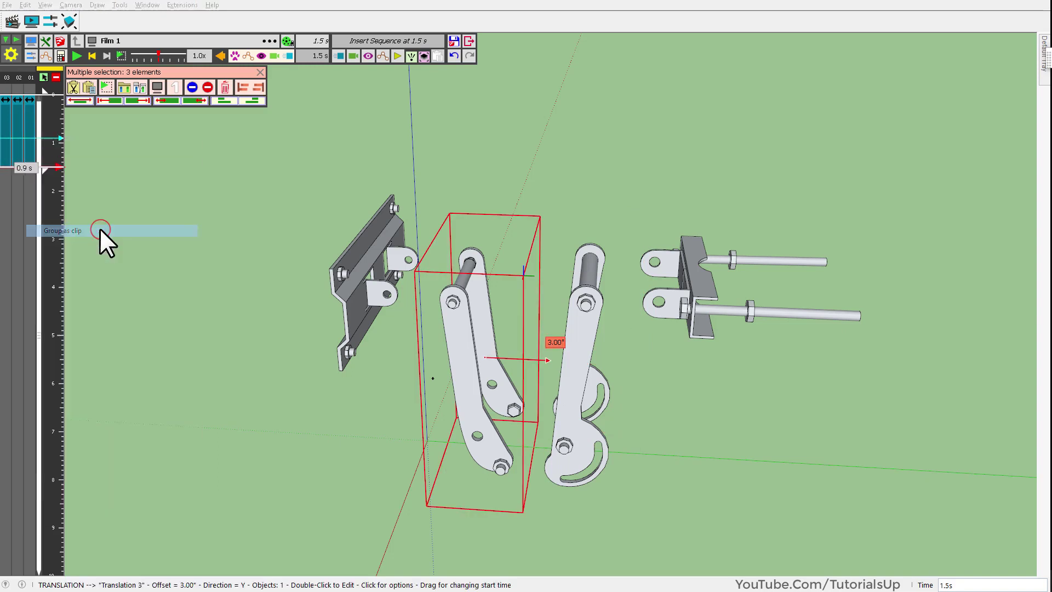
pyautogui.click(466, 310)
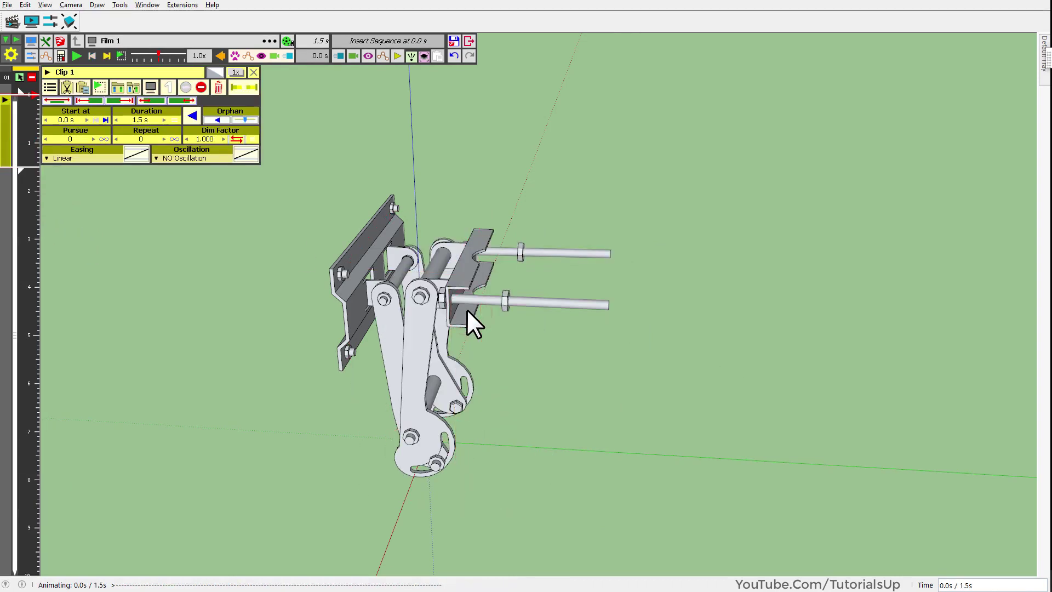
# Apply InOutExponential easing to Clip 1 and play the eased explosion.
pyautogui.click(81, 160)
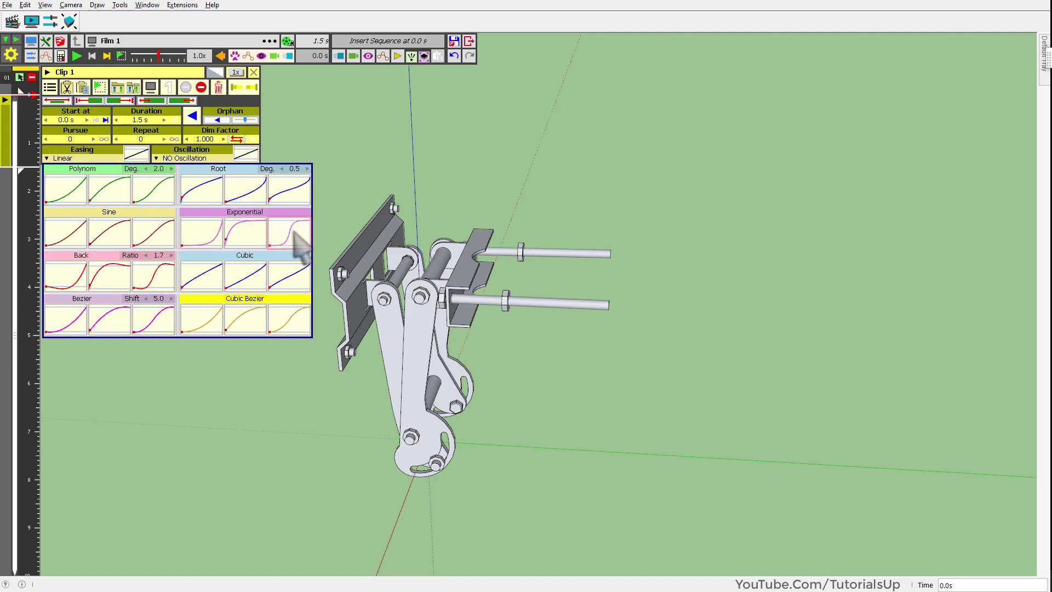
pyautogui.click(300, 247)
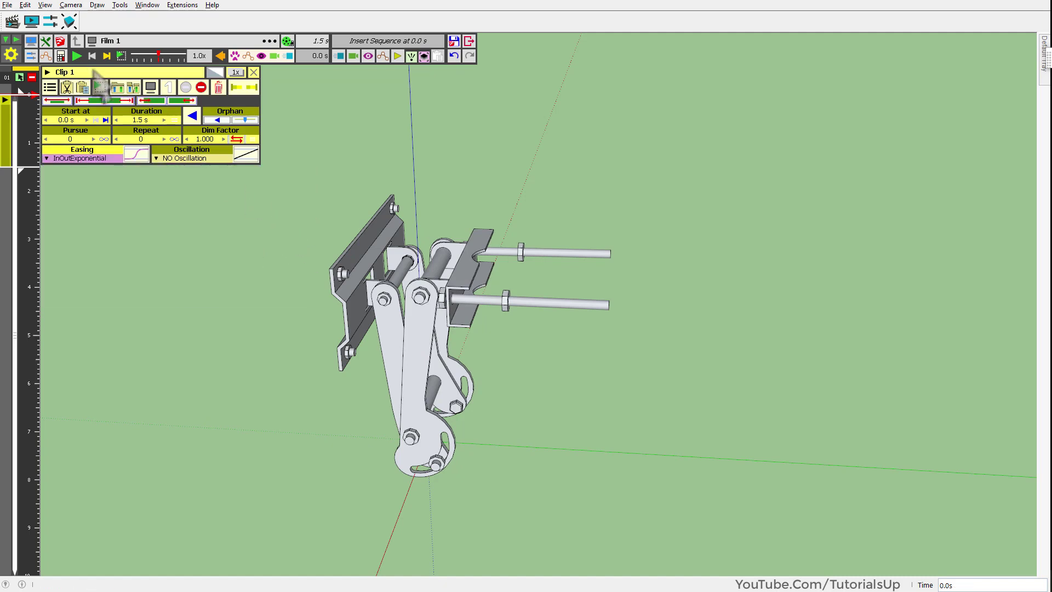
pyautogui.click(81, 58)
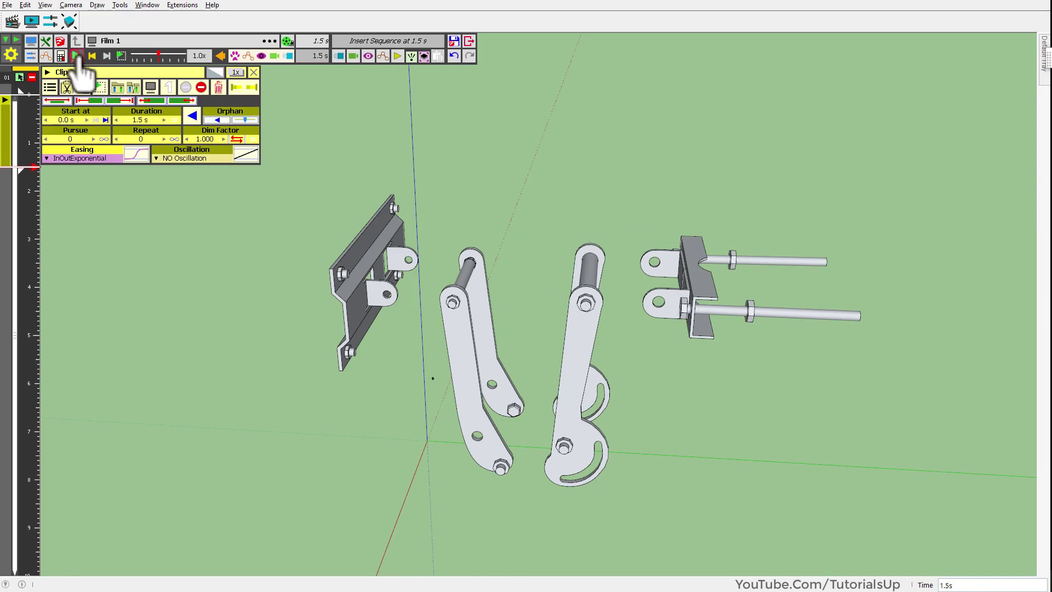
pyautogui.click(79, 55)
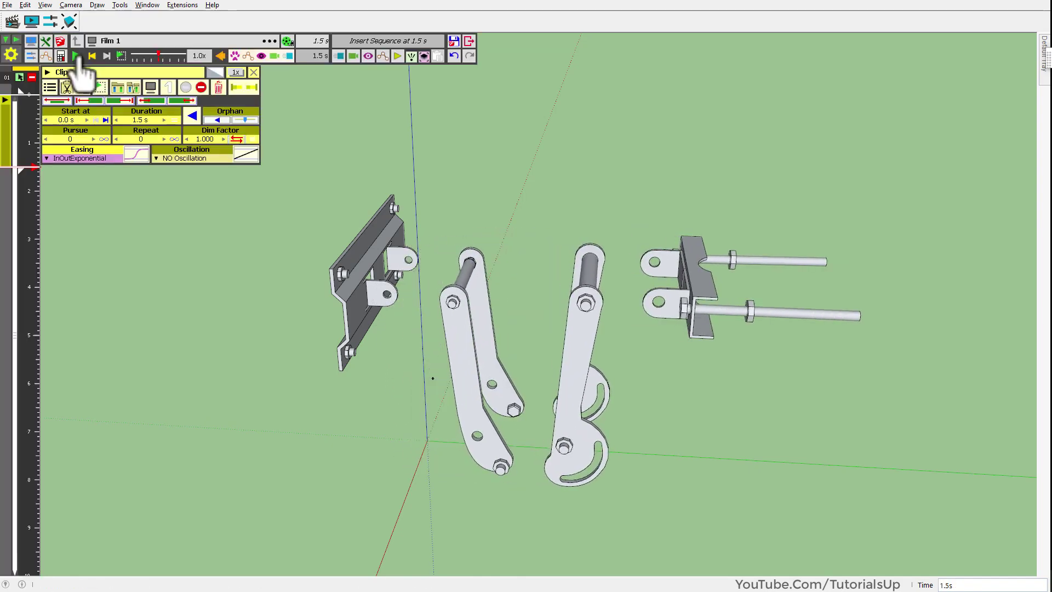
# Paste a copy of Clip 1, reverse its sequence, and play from the start.
pyautogui.click(5, 152)
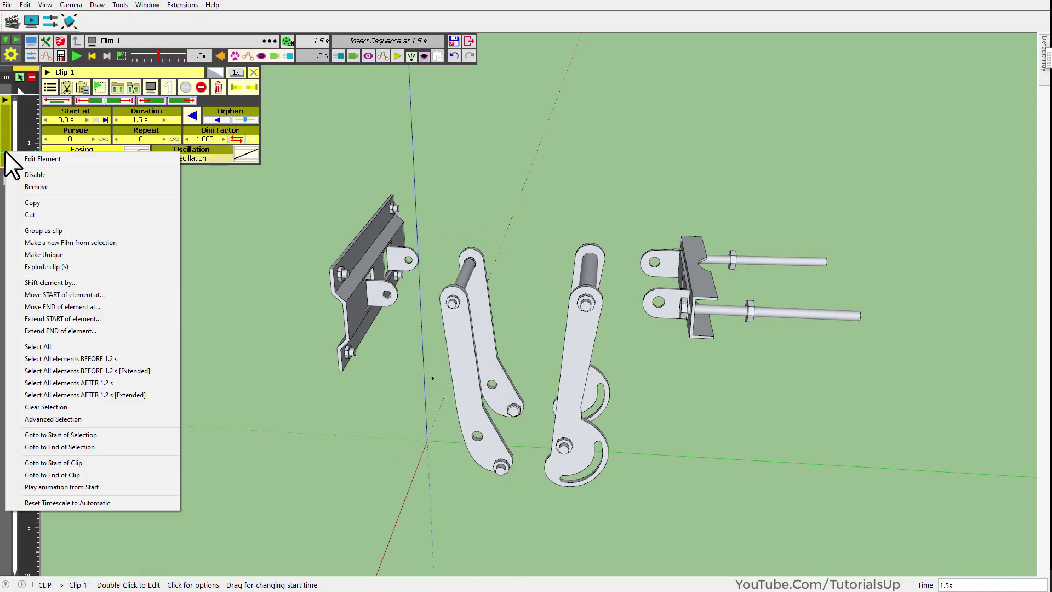
pyautogui.click(34, 201)
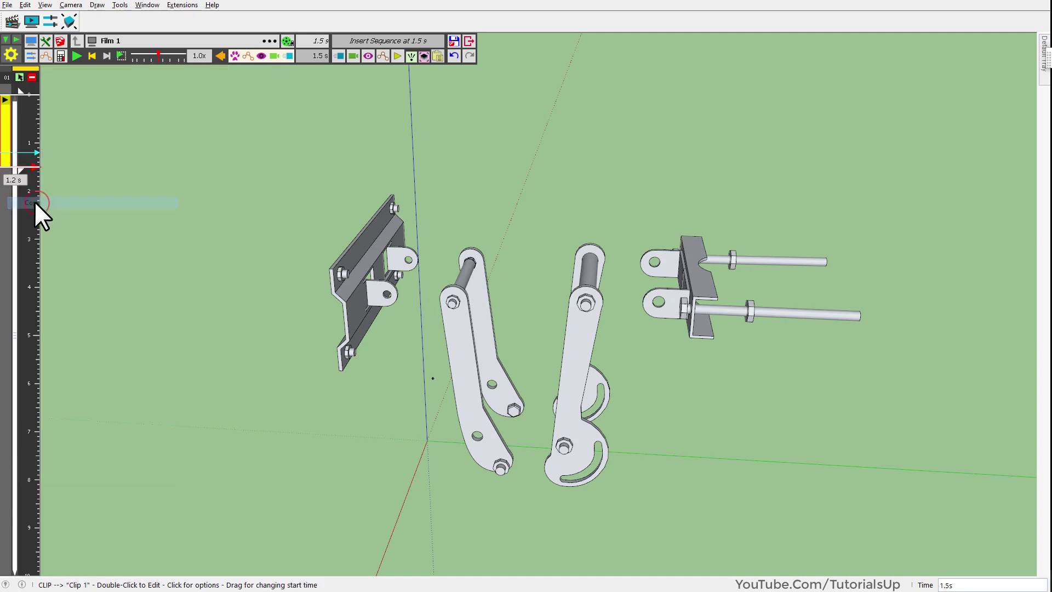
pyautogui.rightClick(6, 196)
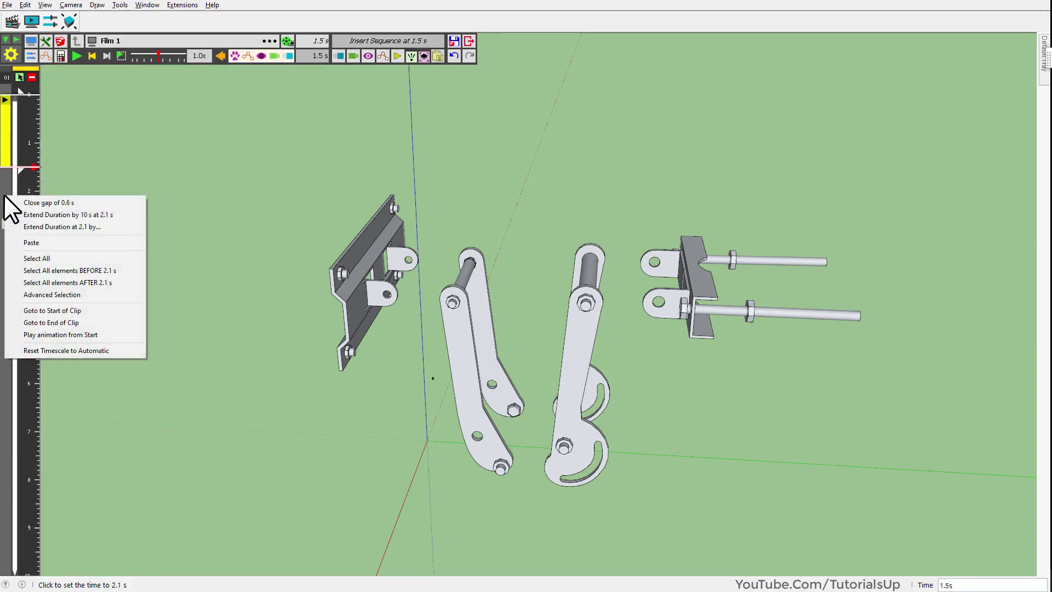
pyautogui.click(31, 242)
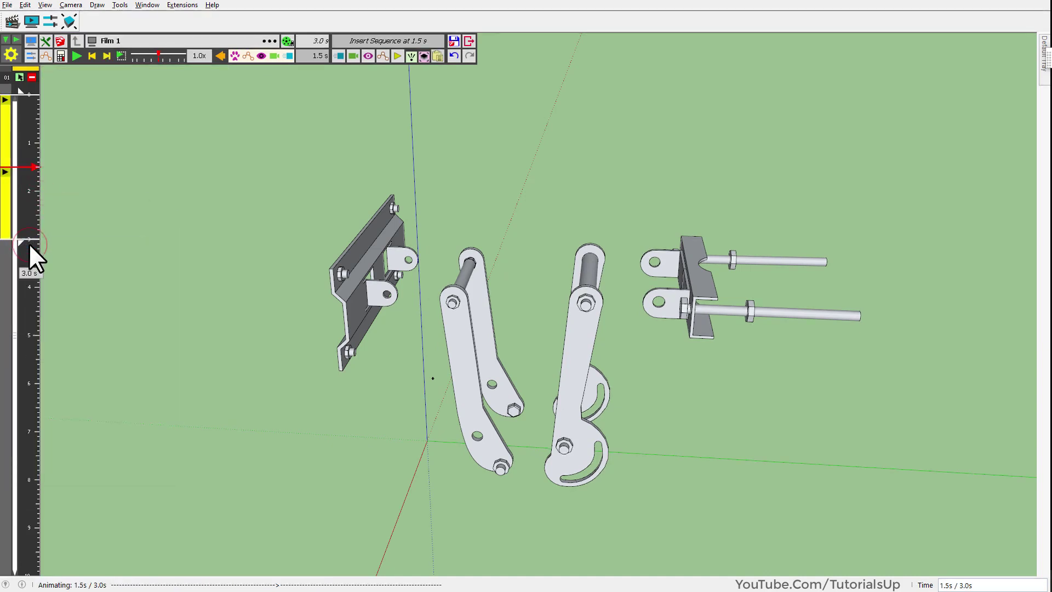
pyautogui.click(5, 207)
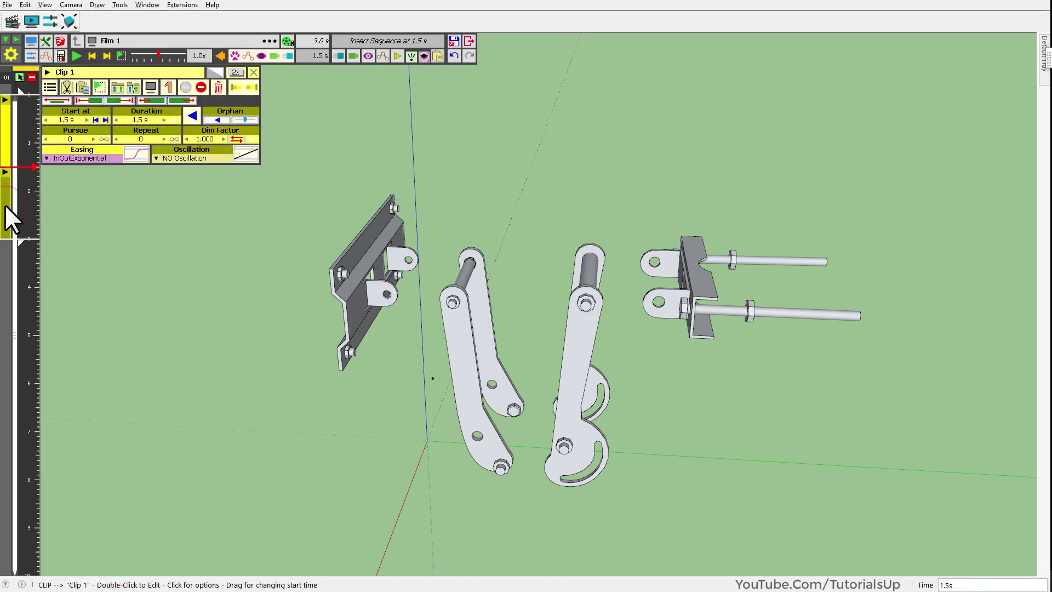
pyautogui.click(196, 117)
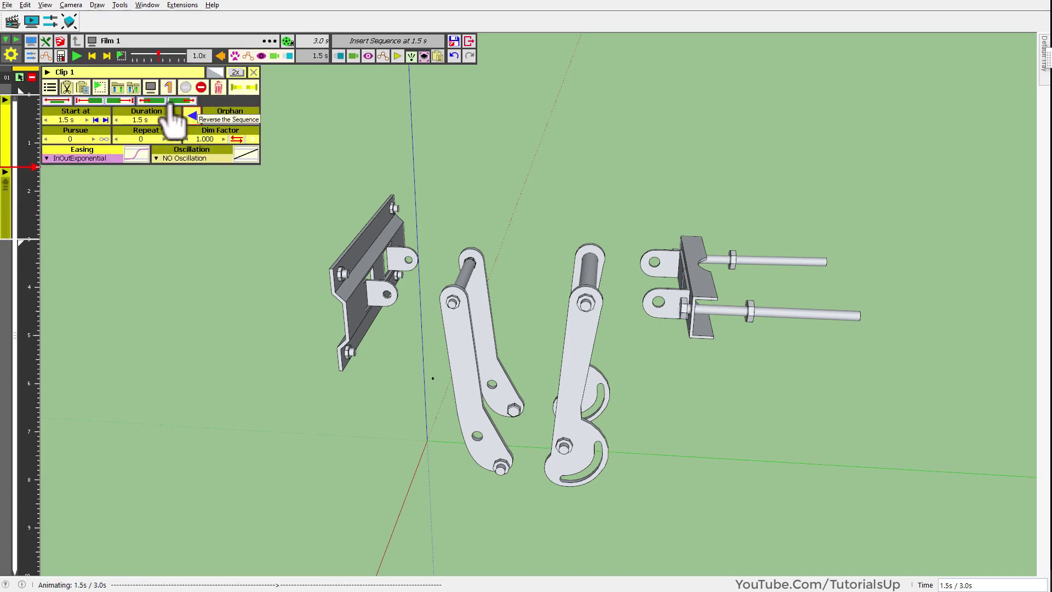
pyautogui.click(26, 96)
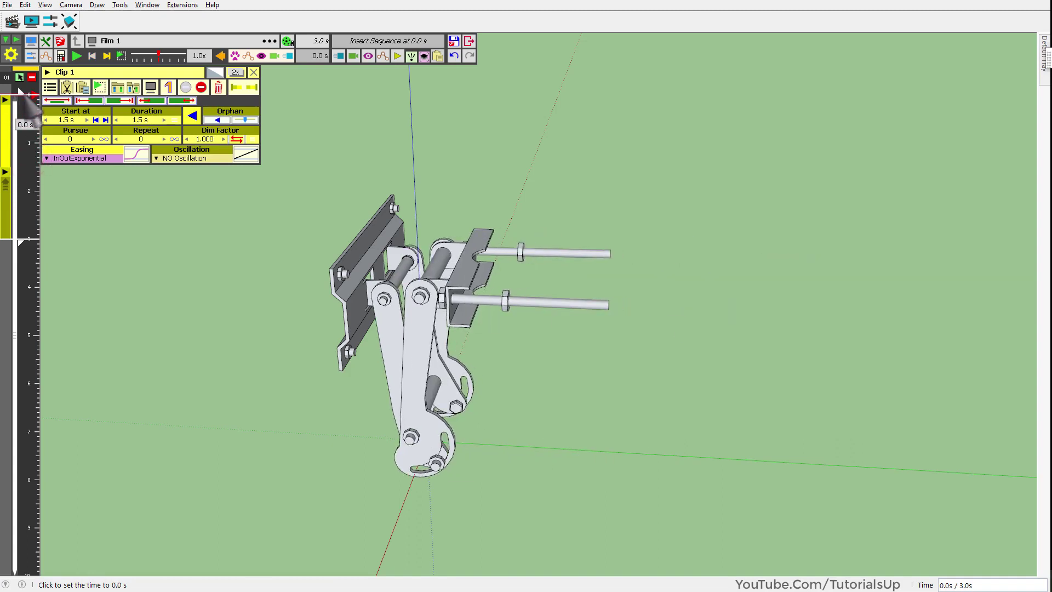
pyautogui.click(77, 56)
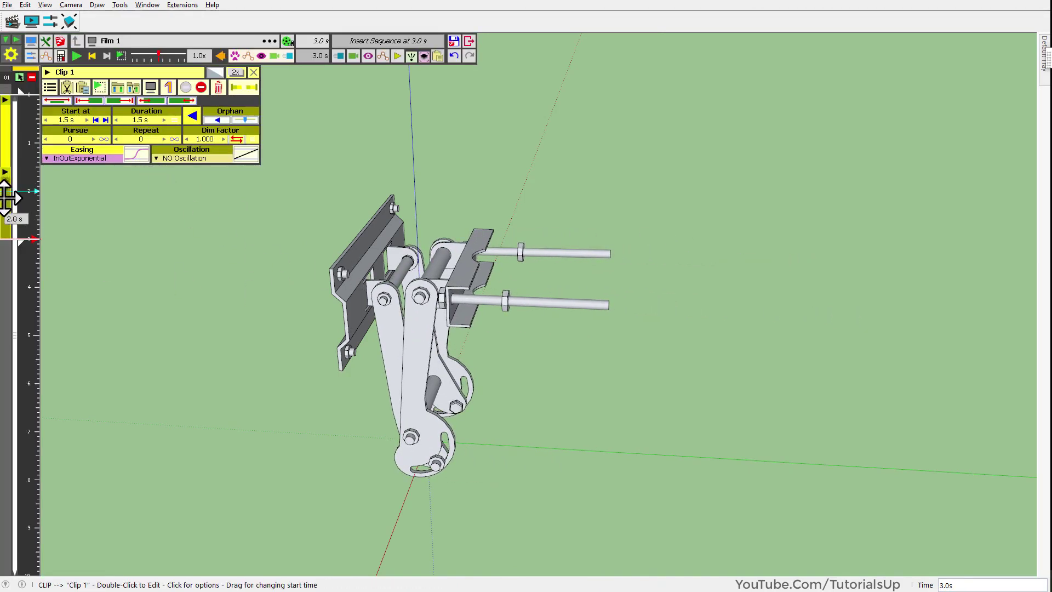
# Delay the reversed clip to start at 2.1 s and reorbit the assembled bracket at 0.0 s.
pyautogui.moveTo(6, 198); pyautogui.dragTo(7, 236)
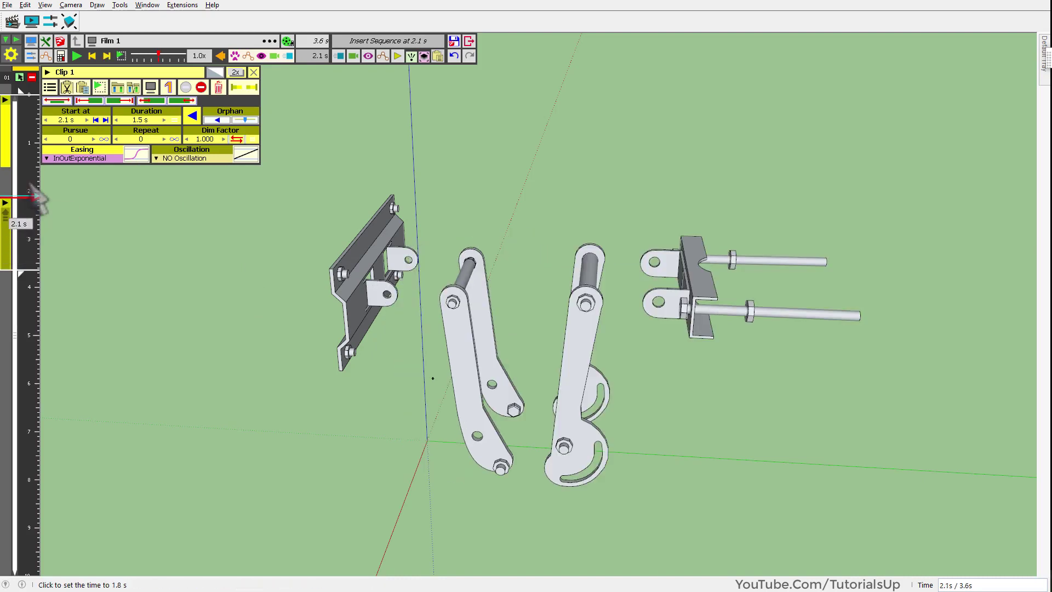
pyautogui.click(34, 96)
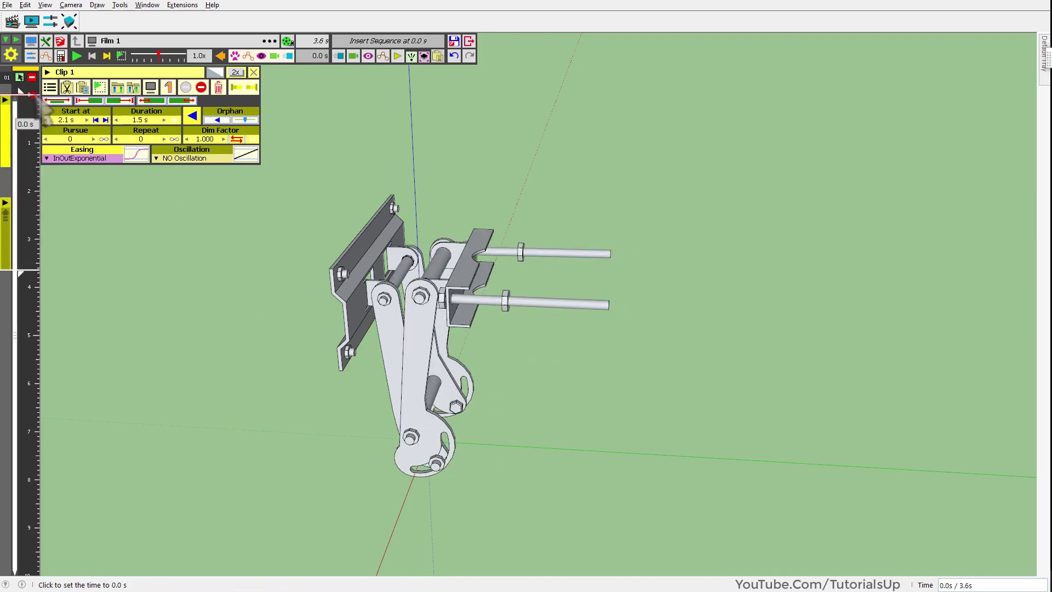
pyautogui.moveTo(492, 285); pyautogui.dragTo(683, 270, button='middle')
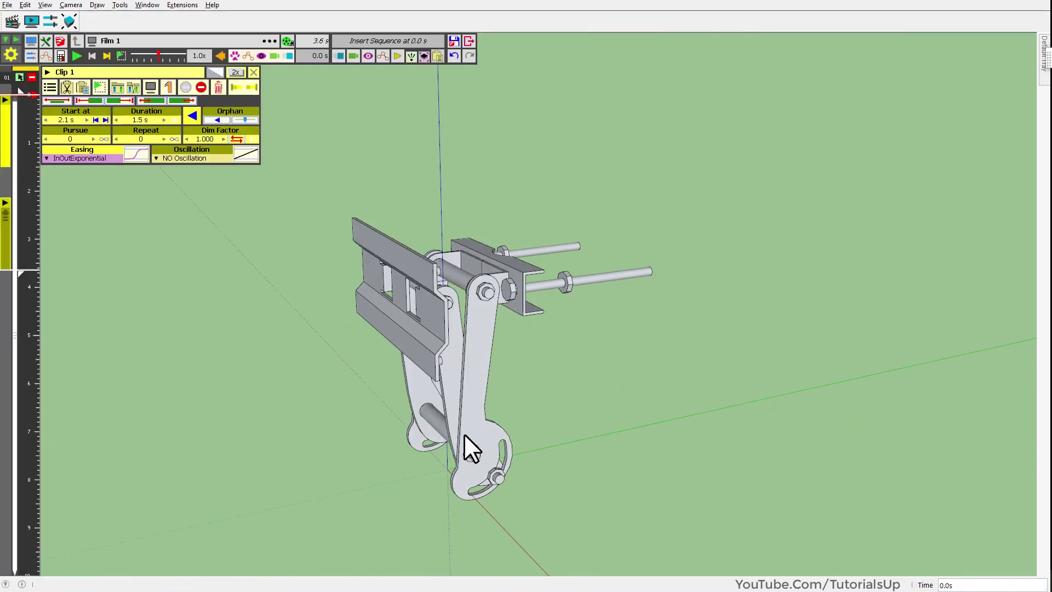
pyautogui.moveTo(464, 434); pyautogui.dragTo(542, 428, button='middle')
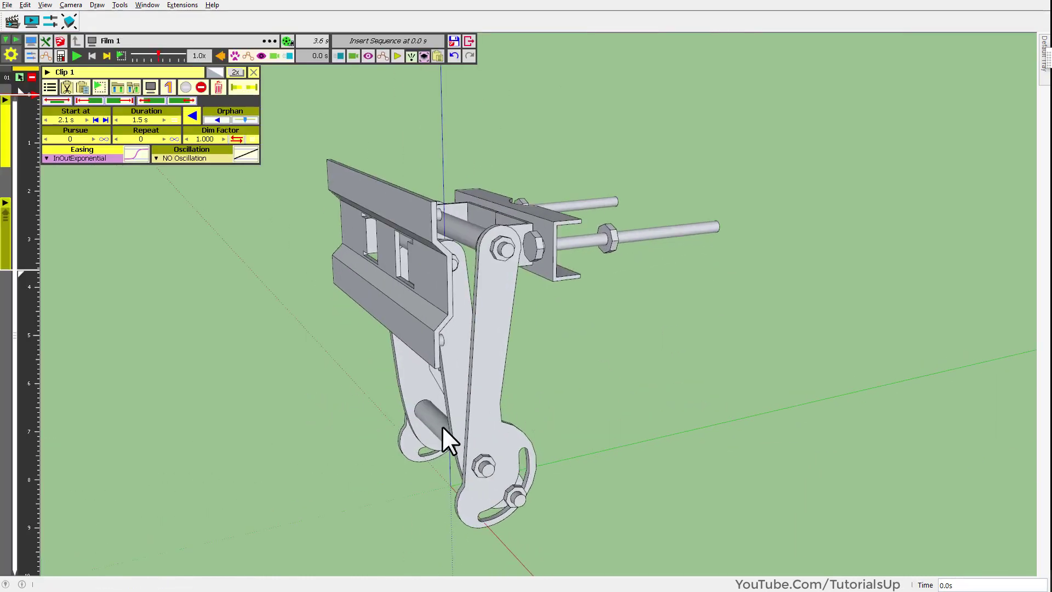
pyautogui.scroll(1, 581, 304)
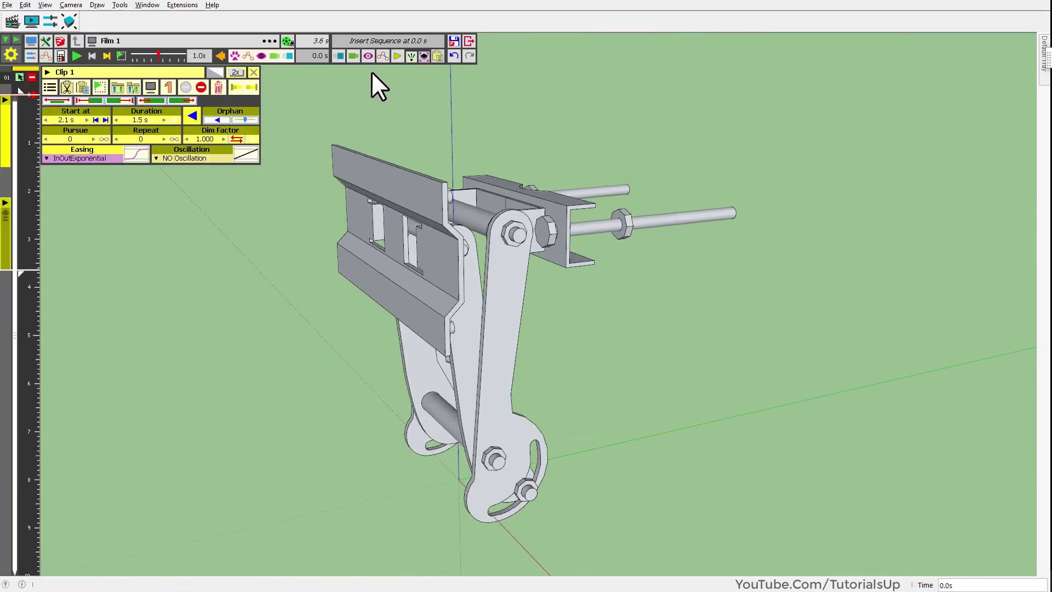
# Add a Camera Around sequence with its contour set to Circle.
pyautogui.click(353, 55)
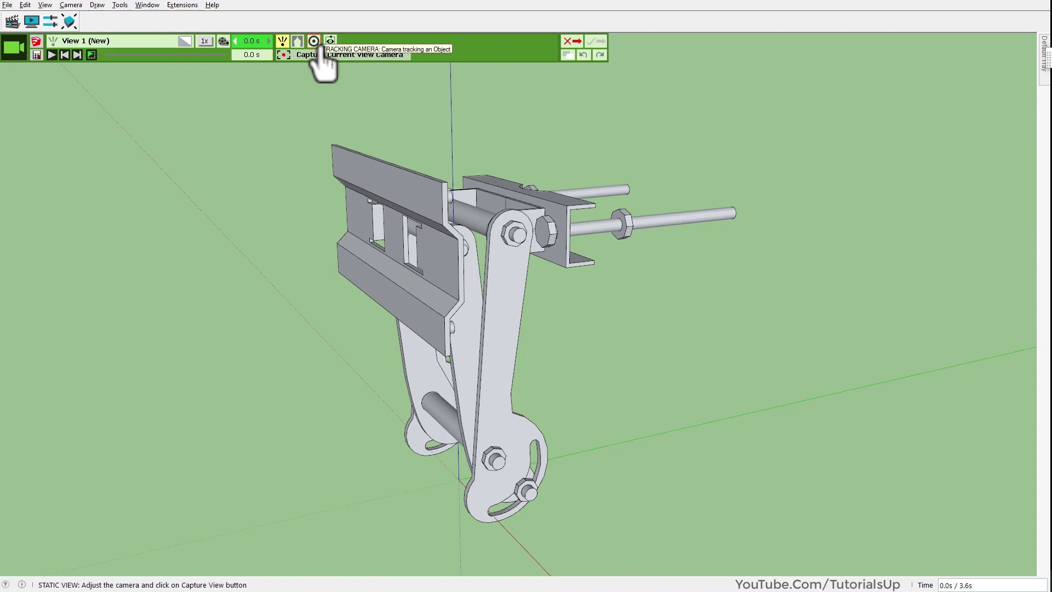
pyautogui.click(330, 42)
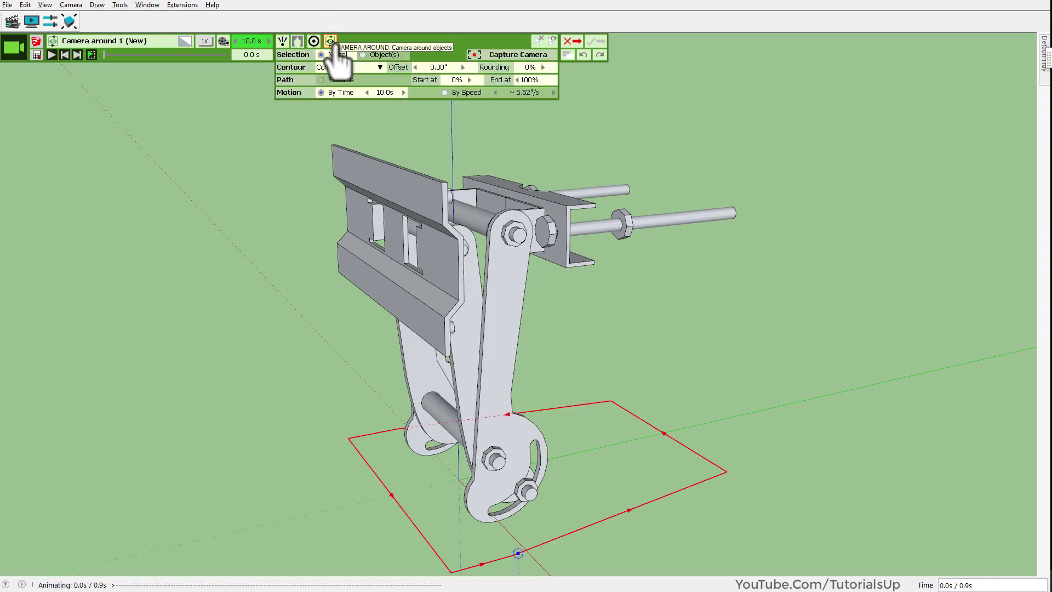
pyautogui.click(349, 69)
pyautogui.click(350, 85)
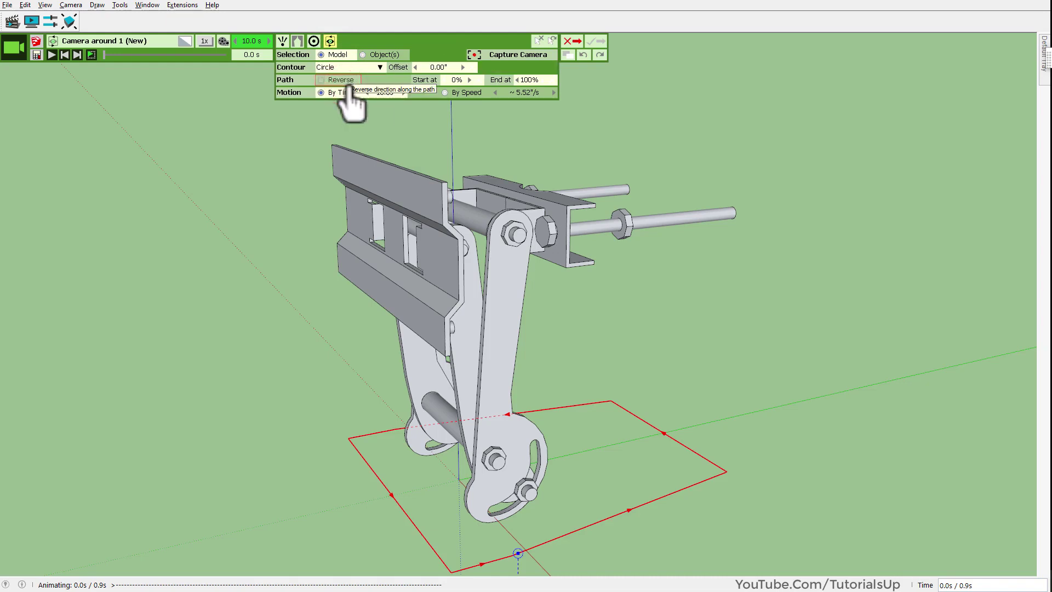
# Capture an orbited viewpoint as the camera start and preview the 10-second orbit.
pyautogui.moveTo(507, 241)
pyautogui.mouseDown(button='middle')
pyautogui.moveTo(448, 329)
pyautogui.moveTo(469, 305)
pyautogui.moveTo(458, 298)
pyautogui.moveTo(481, 281)
pyautogui.moveTo(472, 341)
pyautogui.moveTo(452, 337)
pyautogui.moveTo(459, 369)
pyautogui.mouseUp(button='middle')
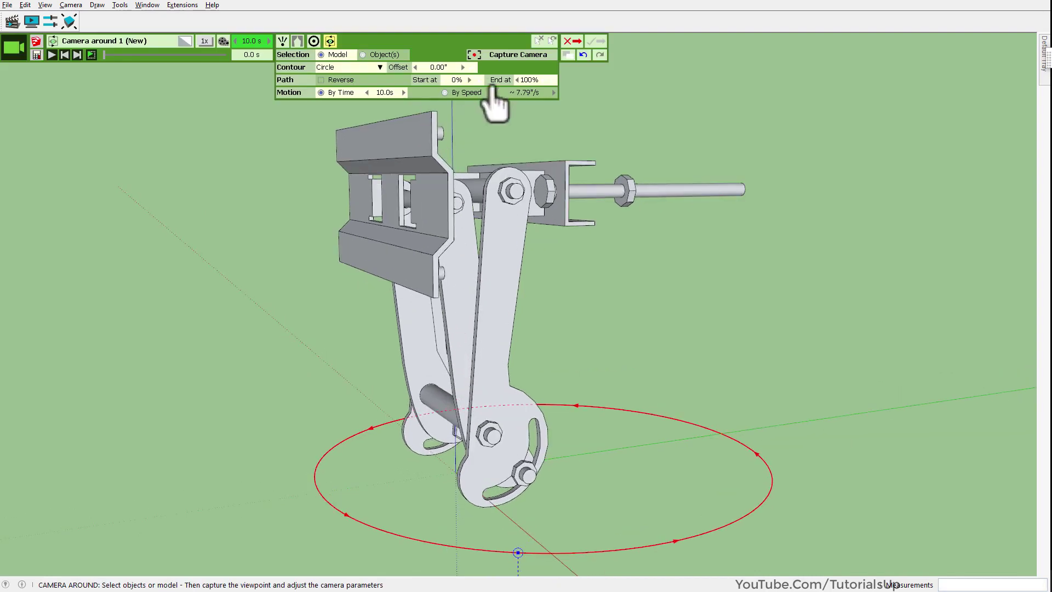
pyautogui.click(515, 60)
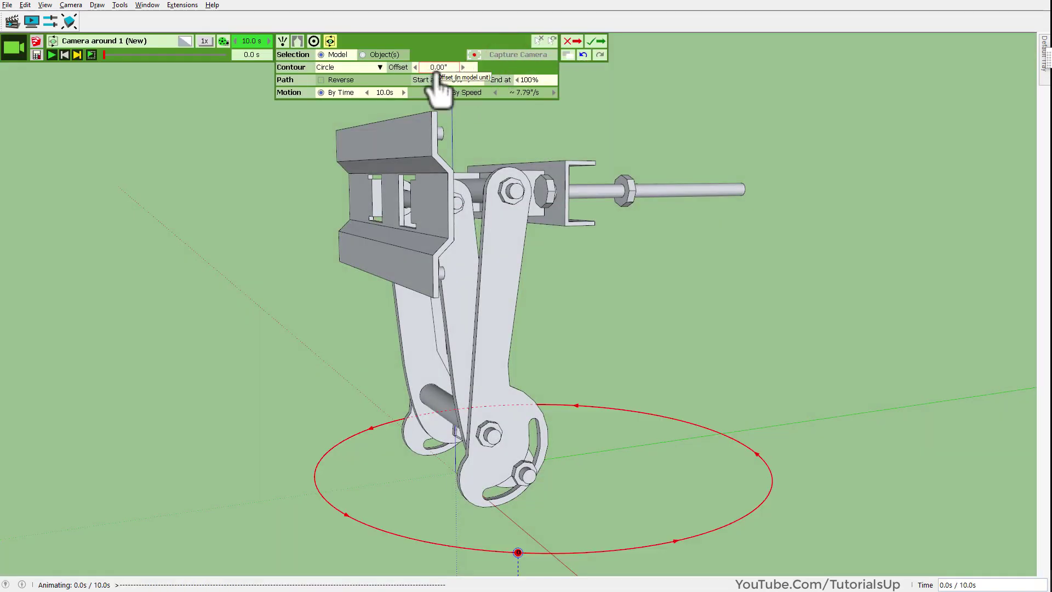
pyautogui.click(52, 55)
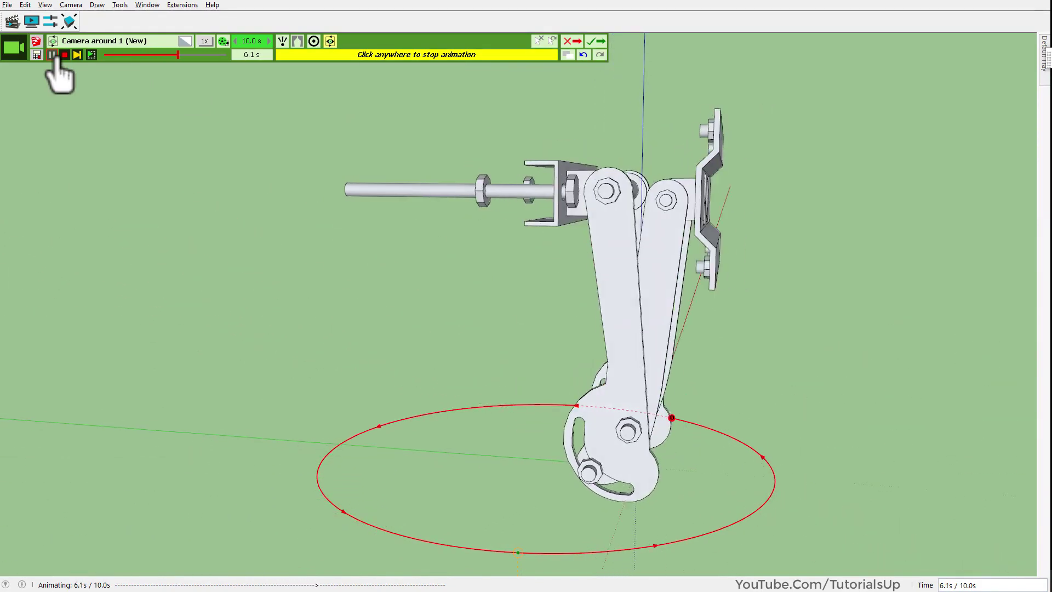
pyautogui.moveTo(148, 54); pyautogui.dragTo(96, 62)
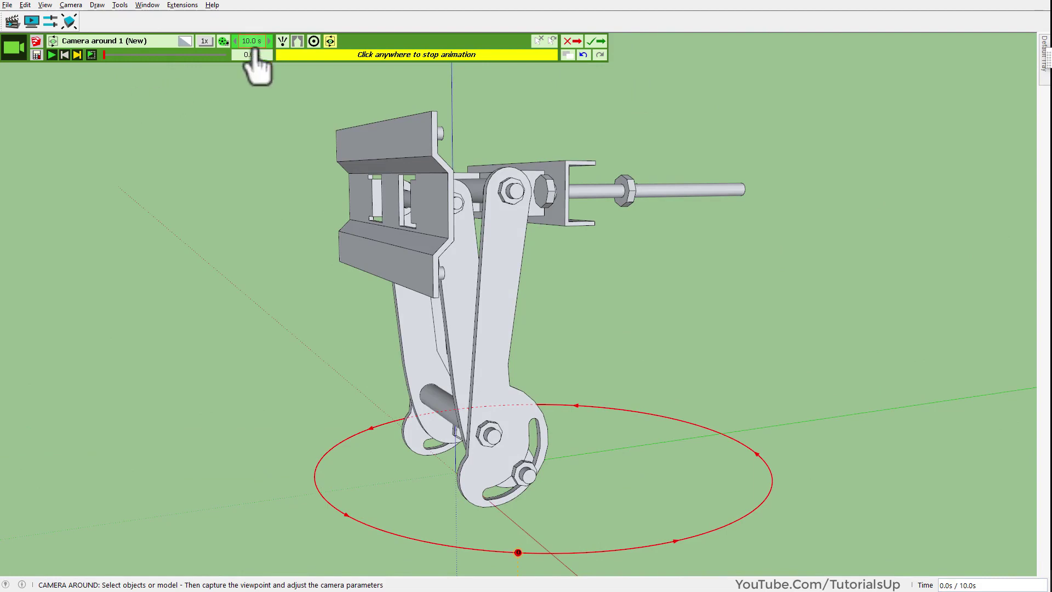
pyautogui.click(450, 88)
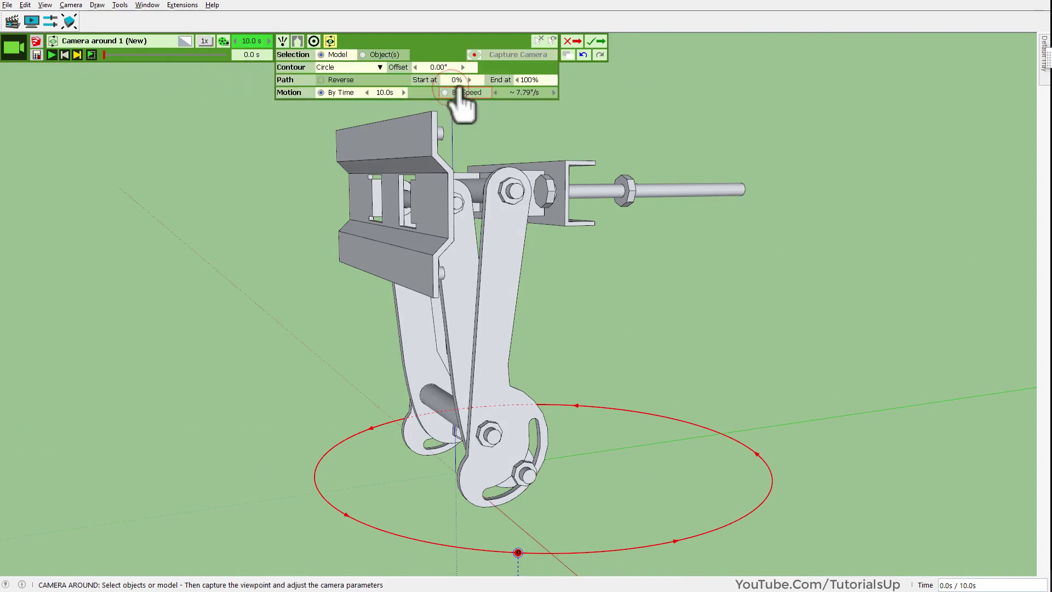
# End the camera orbit at 55%, recapture a new starting viewpoint, and preview it.
pyautogui.click(521, 83)
pyautogui.write('55')
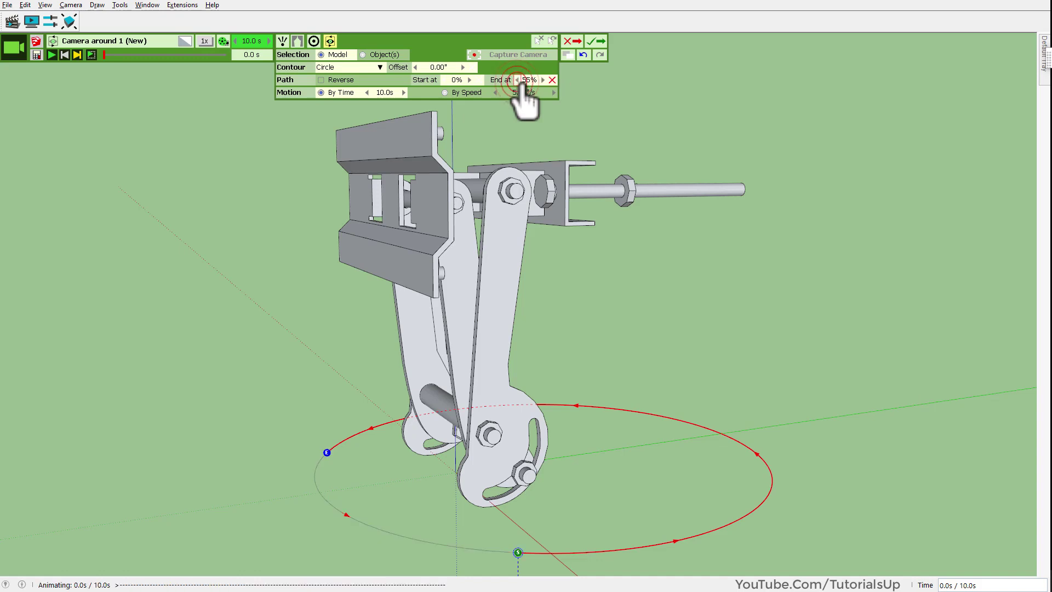
pyautogui.moveTo(530, 231); pyautogui.dragTo(465, 231, button='middle')
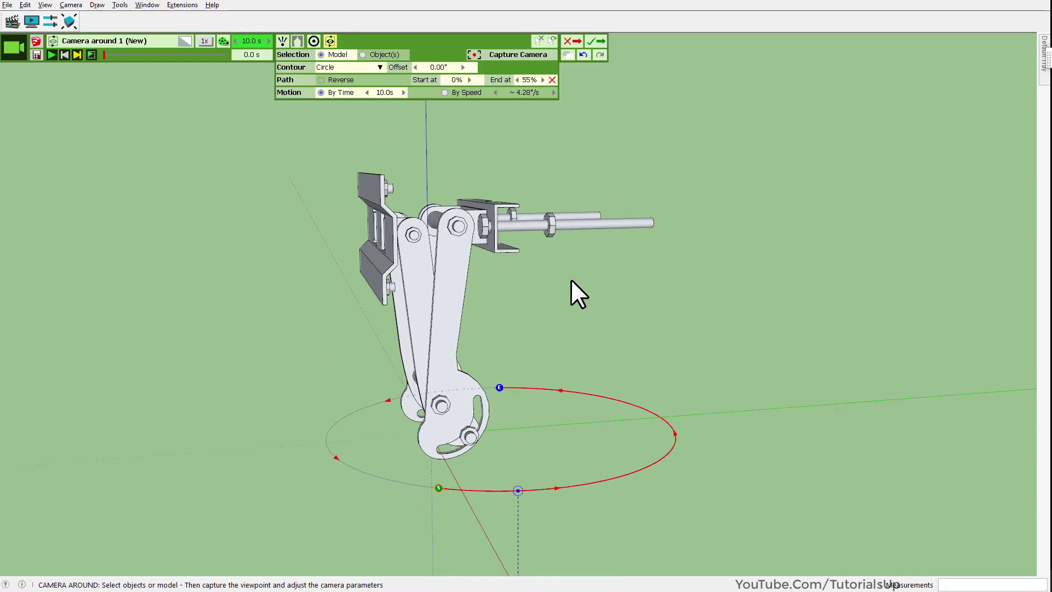
pyautogui.click(515, 54)
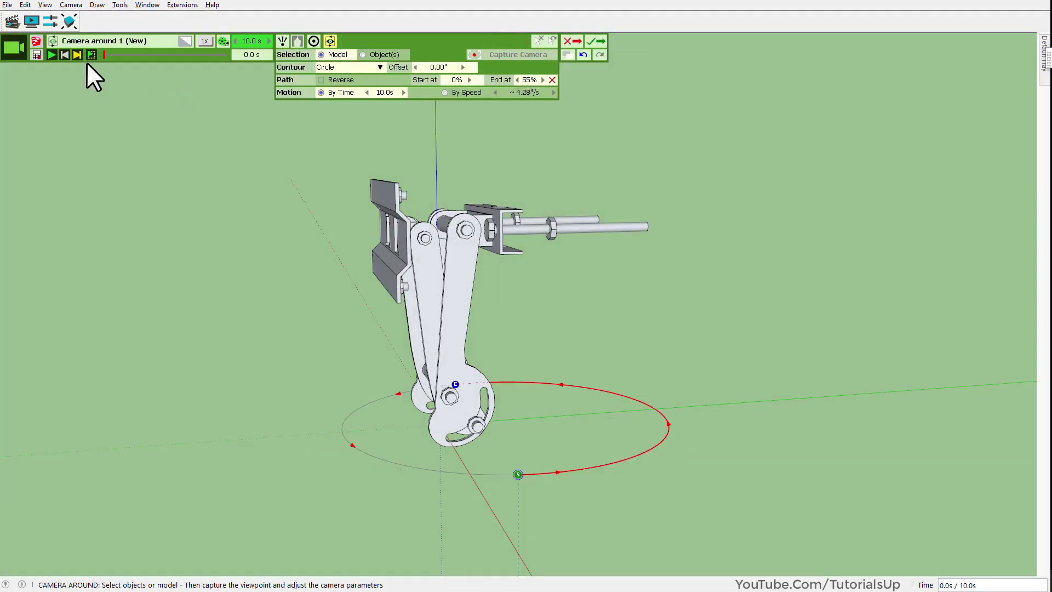
pyautogui.click(52, 54)
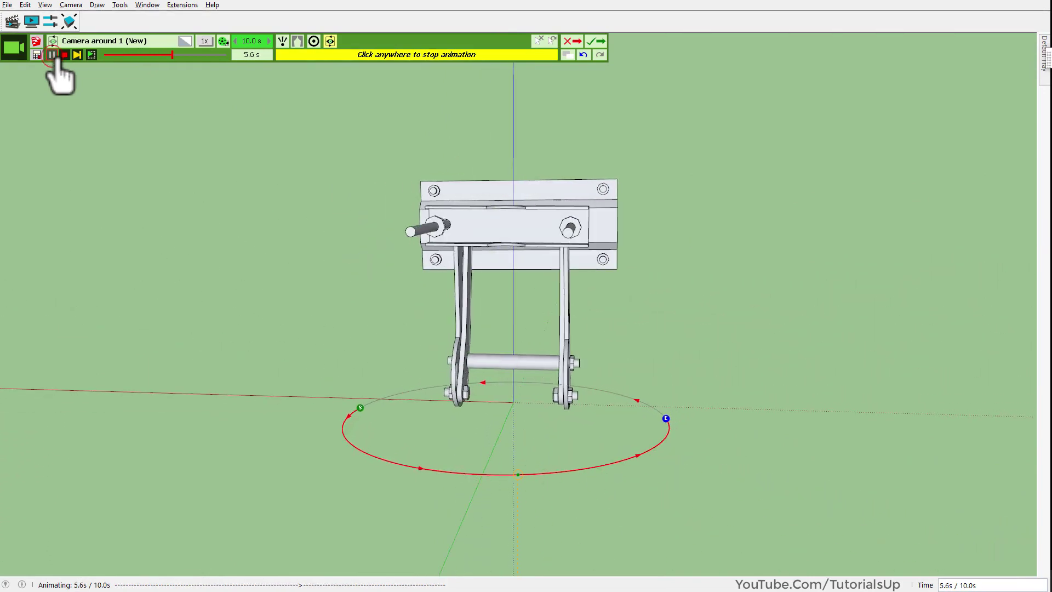
# Shorten Camera around 1 from 10.0 s to 6 seconds and play the orbit back.
pyautogui.click(55, 54)
pyautogui.click(244, 40)
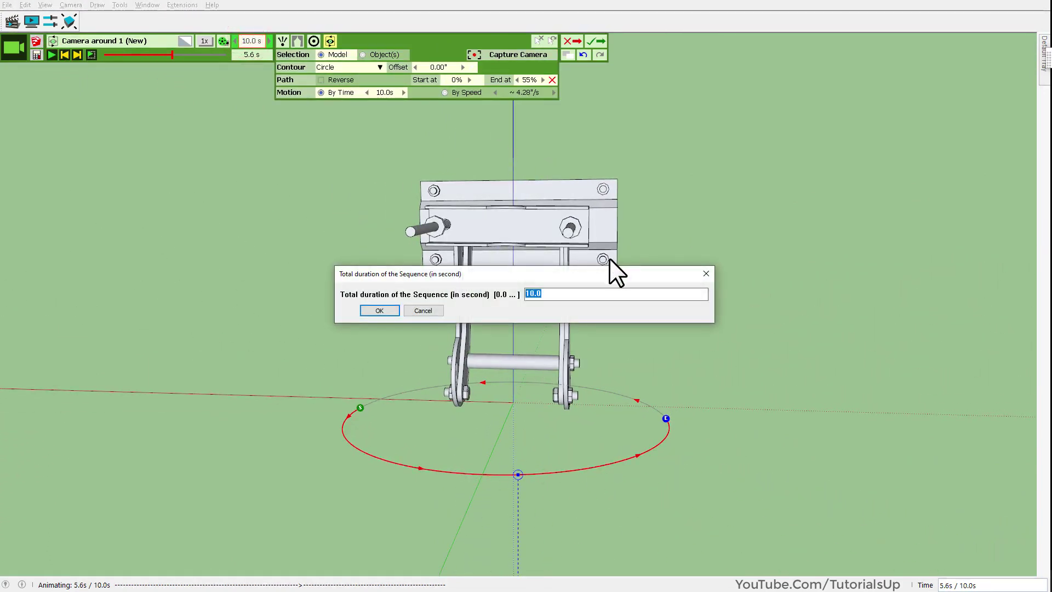
pyautogui.write('6')
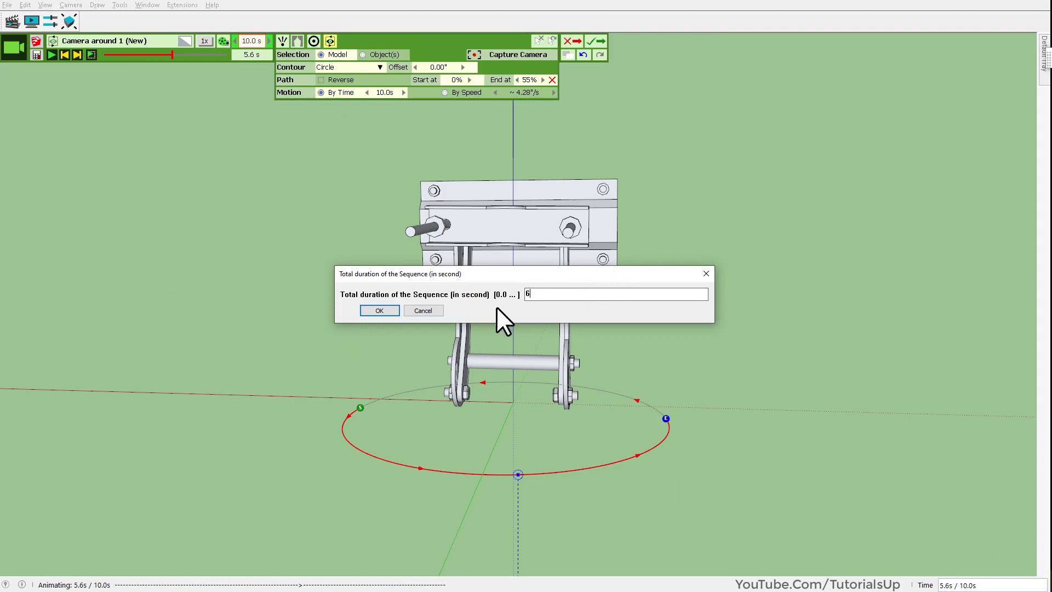
pyautogui.click(378, 310)
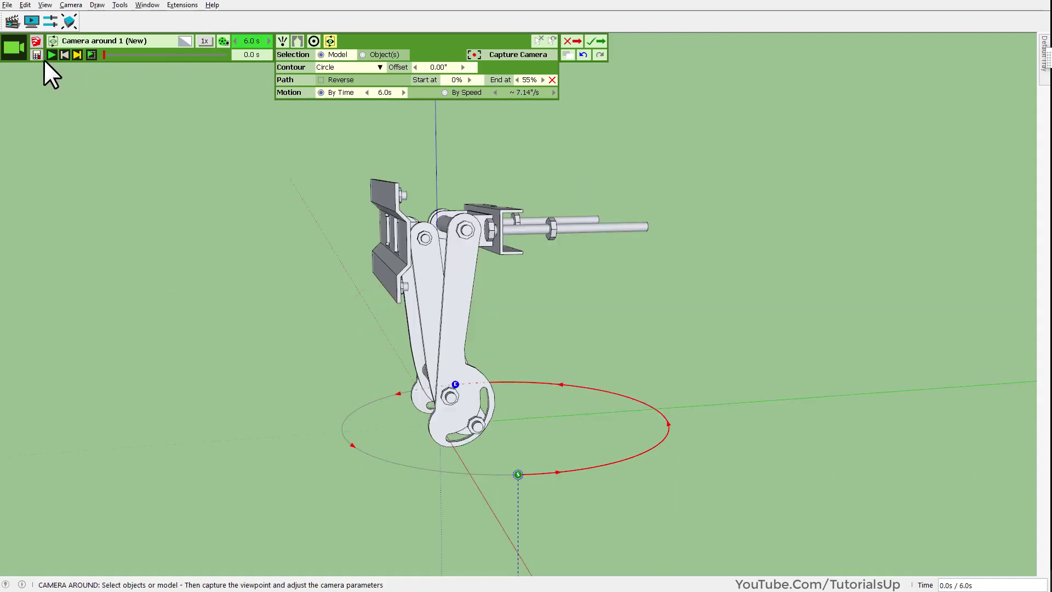
pyautogui.click(59, 56)
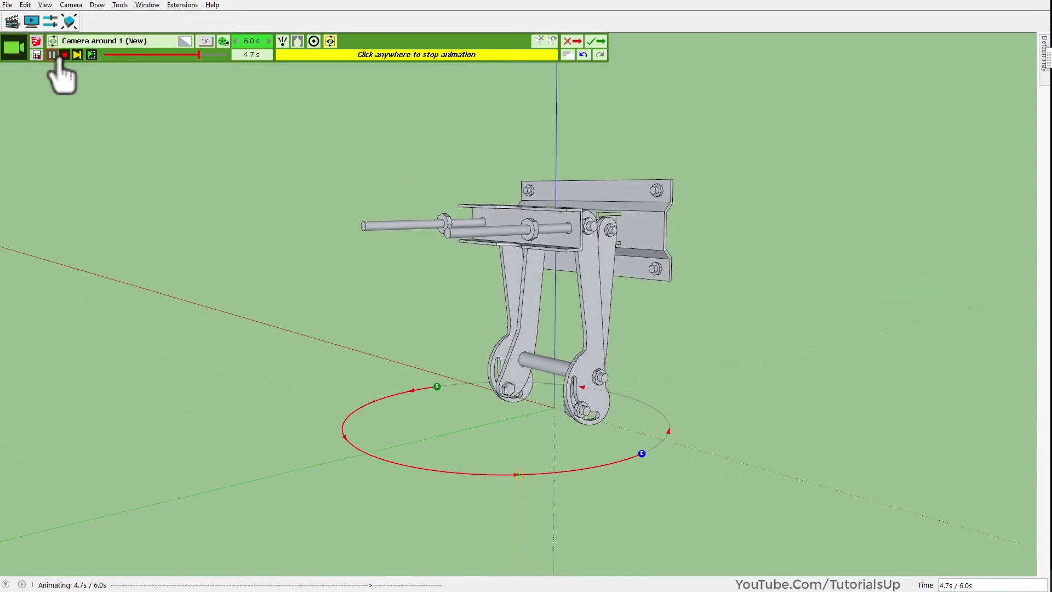
# Move the reversed Clip 1 to start at 4.5 s, then replay the film from 0.0 s.
pyautogui.click(601, 44)
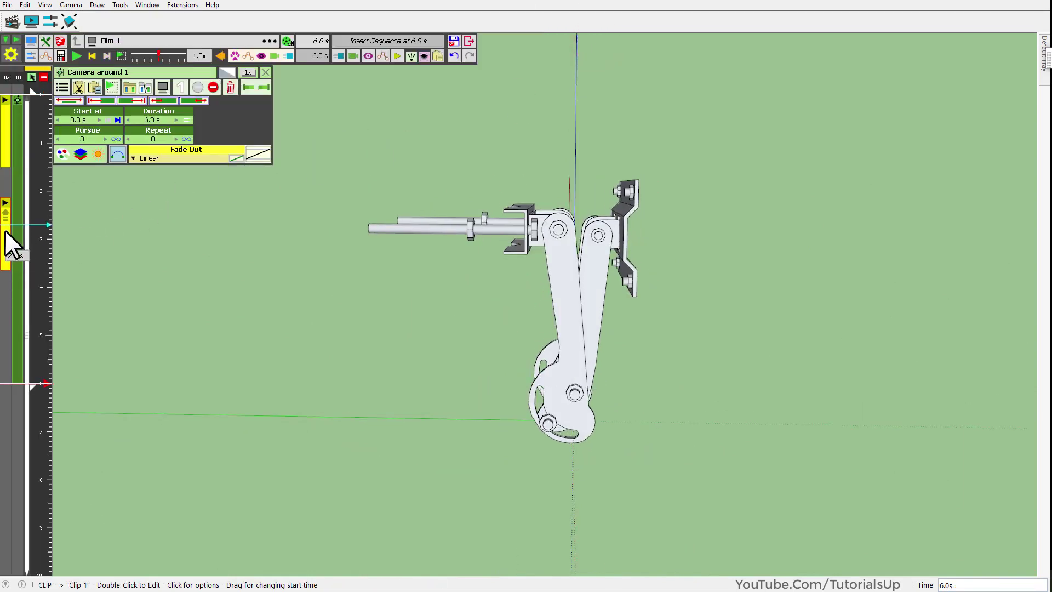
pyautogui.moveTo(4, 235); pyautogui.dragTo(5, 343)
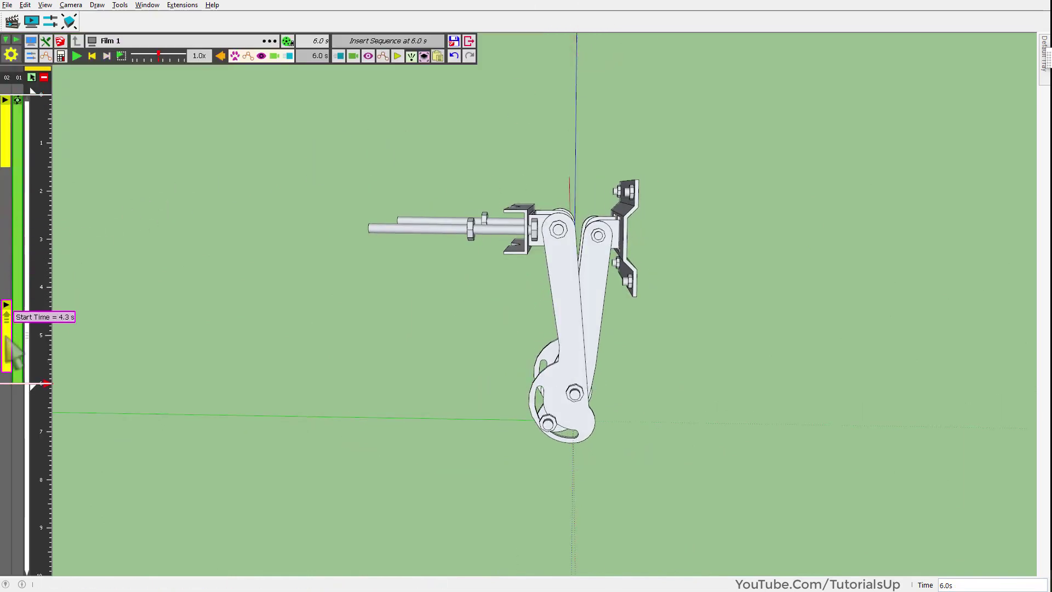
pyautogui.moveTo(11, 356); pyautogui.dragTo(11, 361)
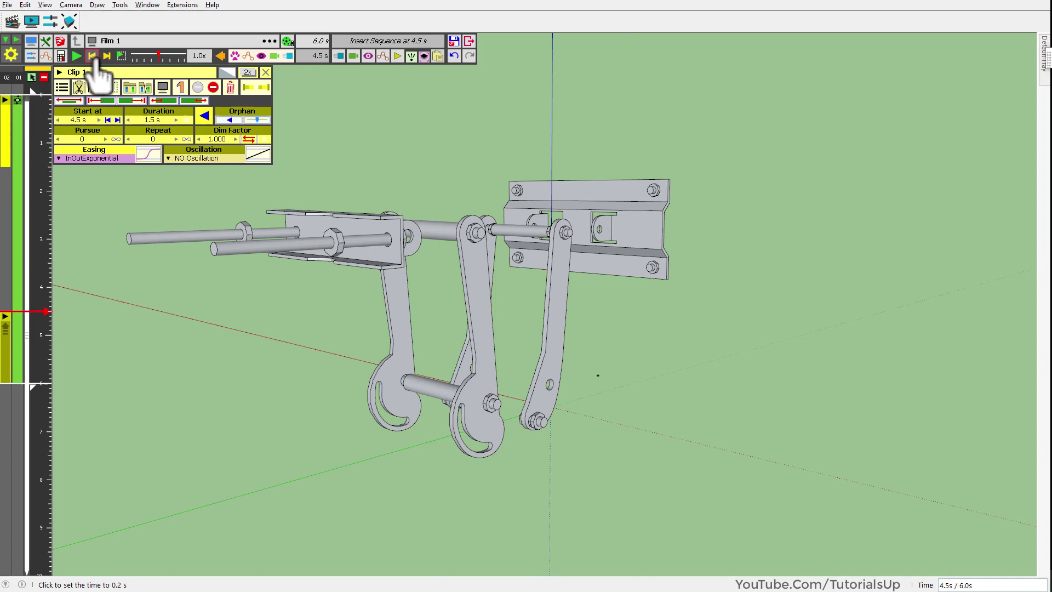
pyautogui.click(91, 57)
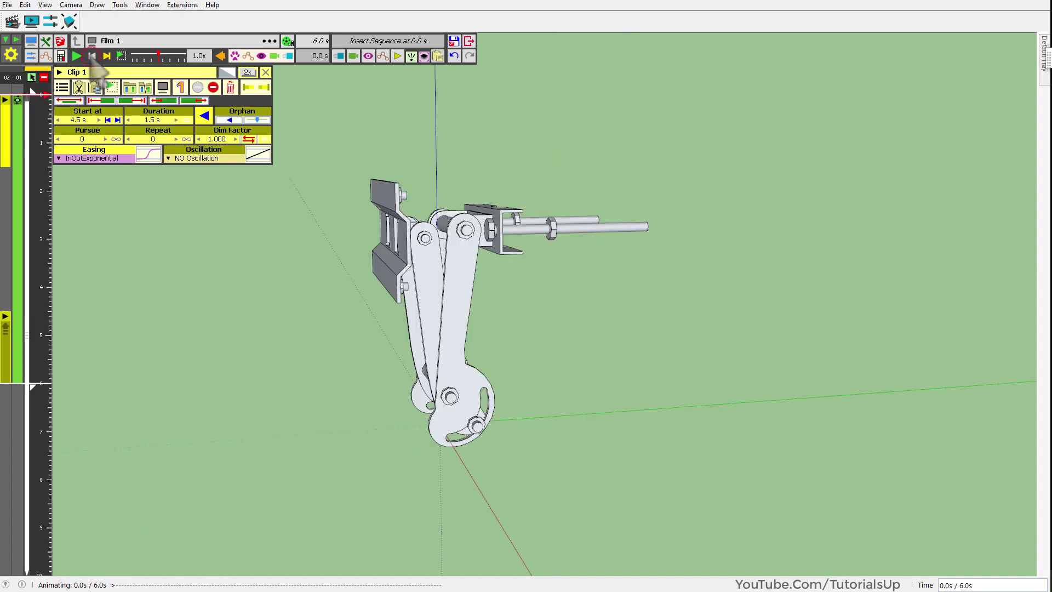
pyautogui.click(83, 59)
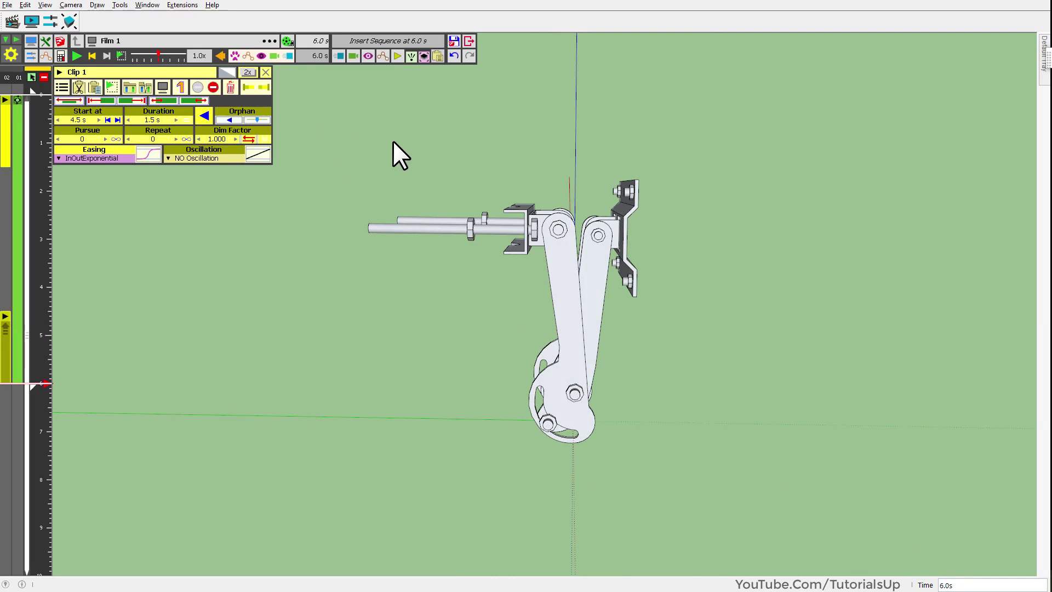
# Save the film and set the style's background colour to white.
pyautogui.click(458, 43)
pyautogui.click(471, 43)
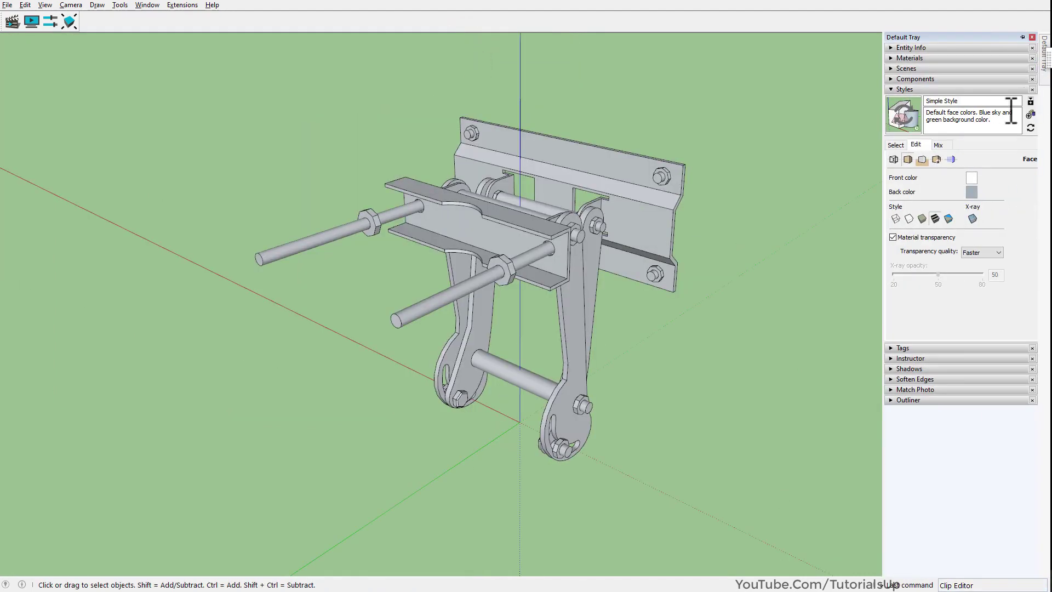
pyautogui.click(922, 159)
pyautogui.click(934, 181)
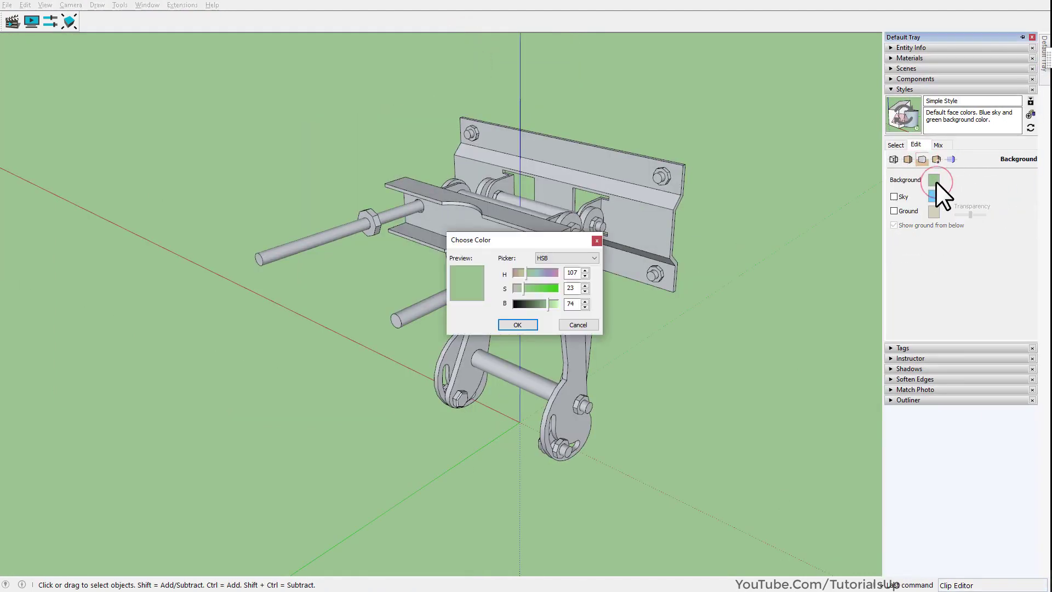
pyautogui.moveTo(548, 304); pyautogui.dragTo(591, 310)
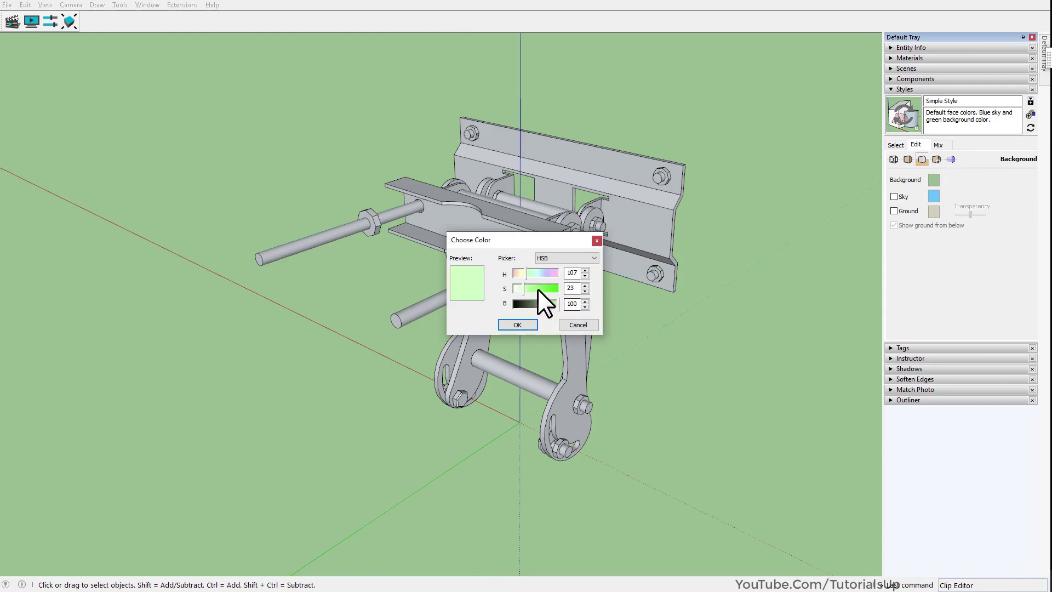
pyautogui.moveTo(537, 288); pyautogui.dragTo(488, 285)
pyautogui.click(515, 325)
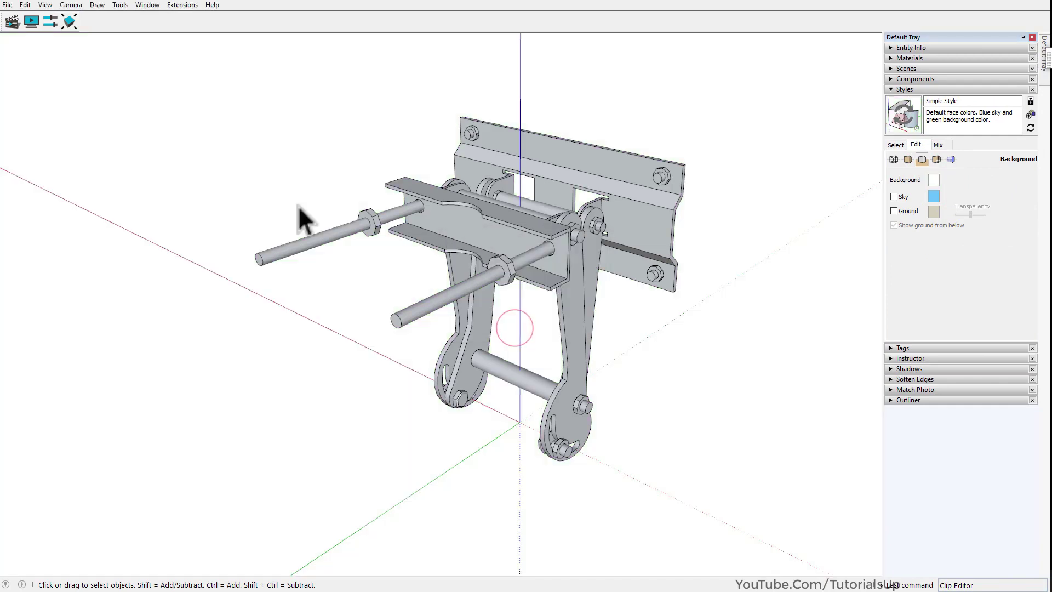
# Hide the model axes and replay the 6.0 s bracket film in the Animator editor.
pyautogui.click(38, 5)
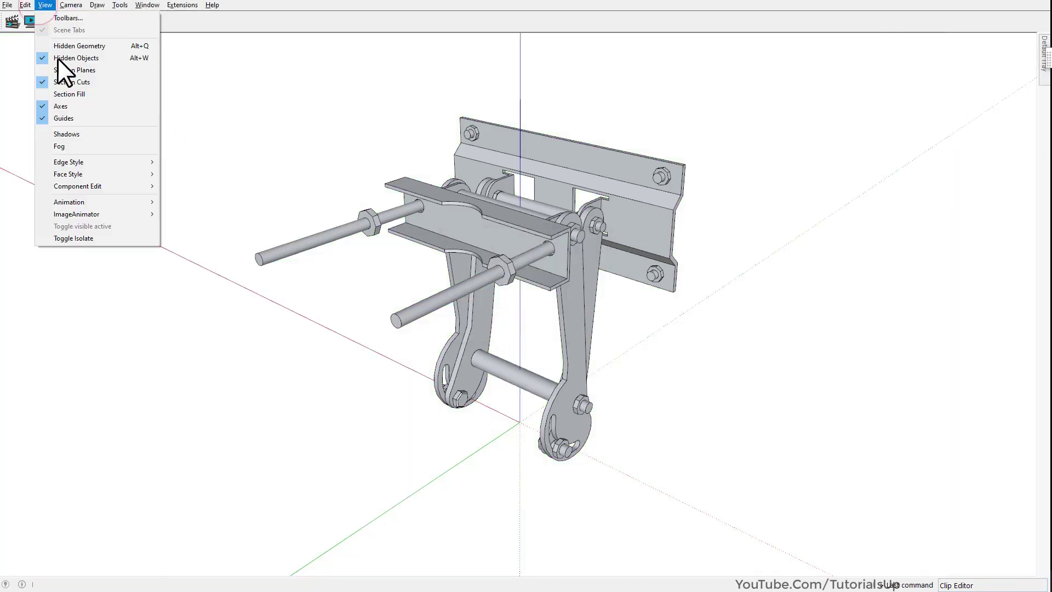
pyautogui.click(67, 108)
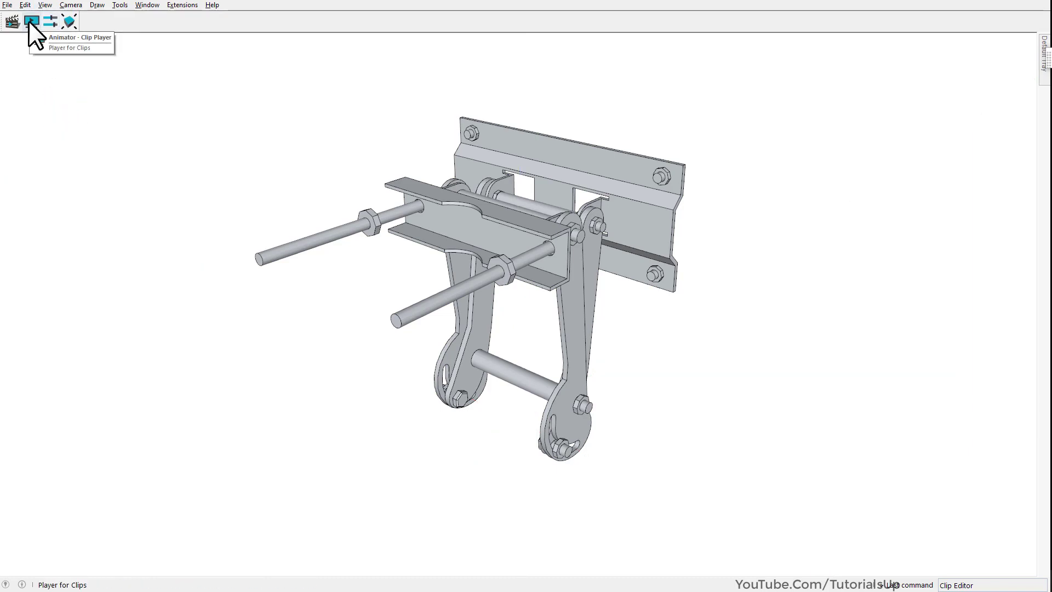
pyautogui.click(14, 22)
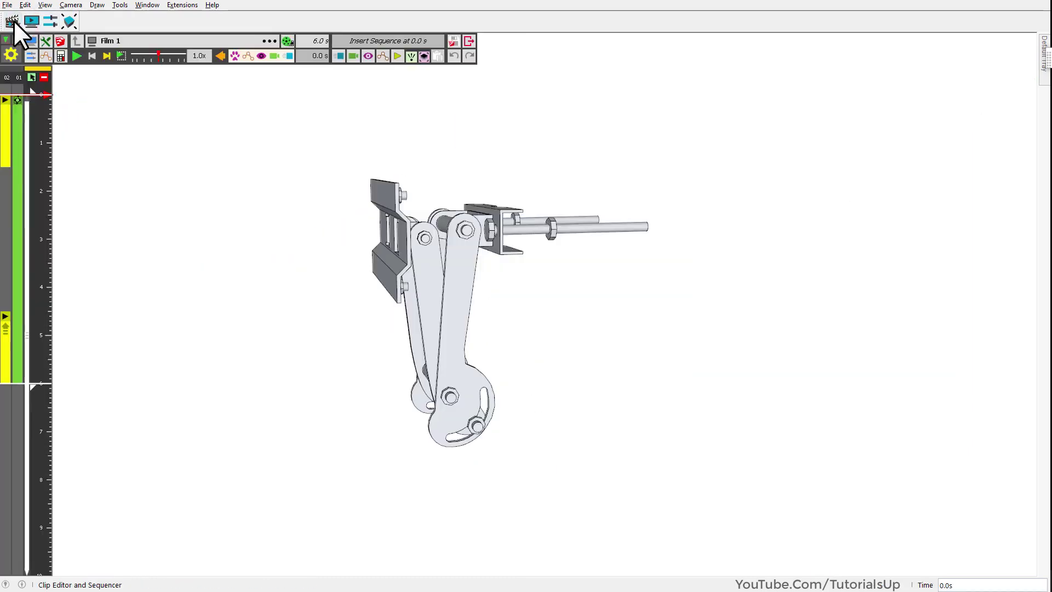
pyautogui.click(77, 56)
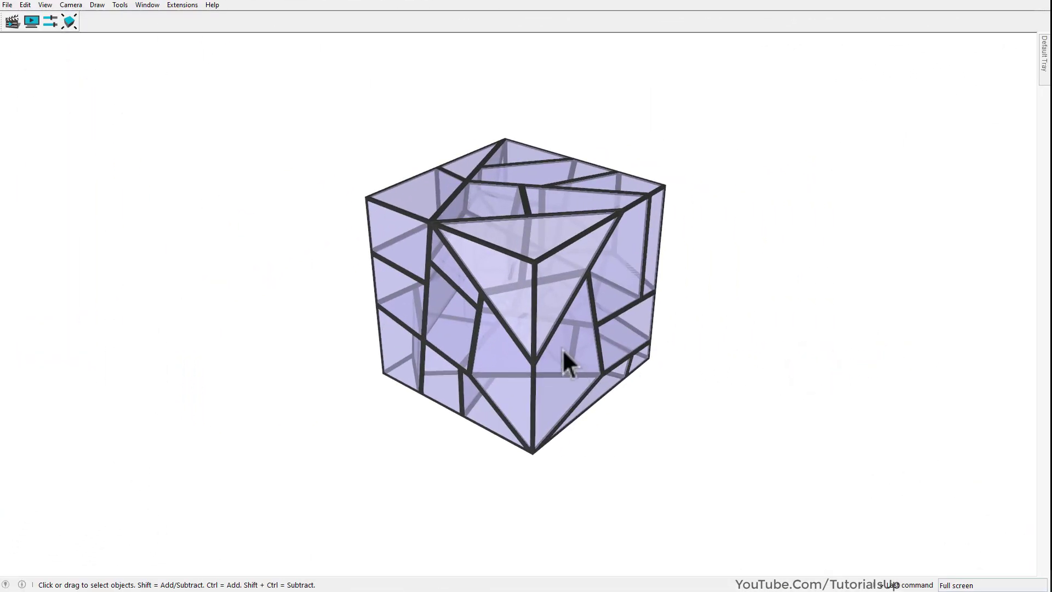
# Move the selected cube pieces, then a single piece, out to the right.
pyautogui.moveTo(562, 348)
pyautogui.mouseDown(button='middle')
pyautogui.moveTo(511, 357)
pyautogui.moveTo(580, 352)
pyautogui.mouseUp(button='middle')
pyautogui.moveTo(671, 330)
pyautogui.mouseDown()
pyautogui.moveTo(591, 207)
pyautogui.moveTo(589, 241)
pyautogui.mouseUp()
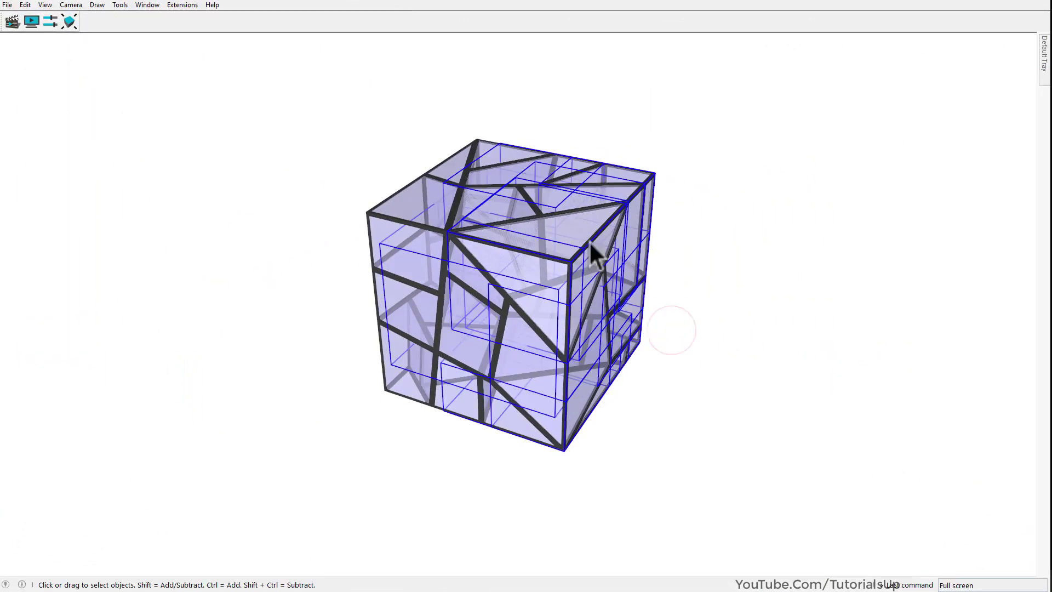
pyautogui.press('m')
pyautogui.click(608, 419)
pyautogui.click(871, 425)
pyautogui.press('space')
pyautogui.scroll(3, 556, 345)
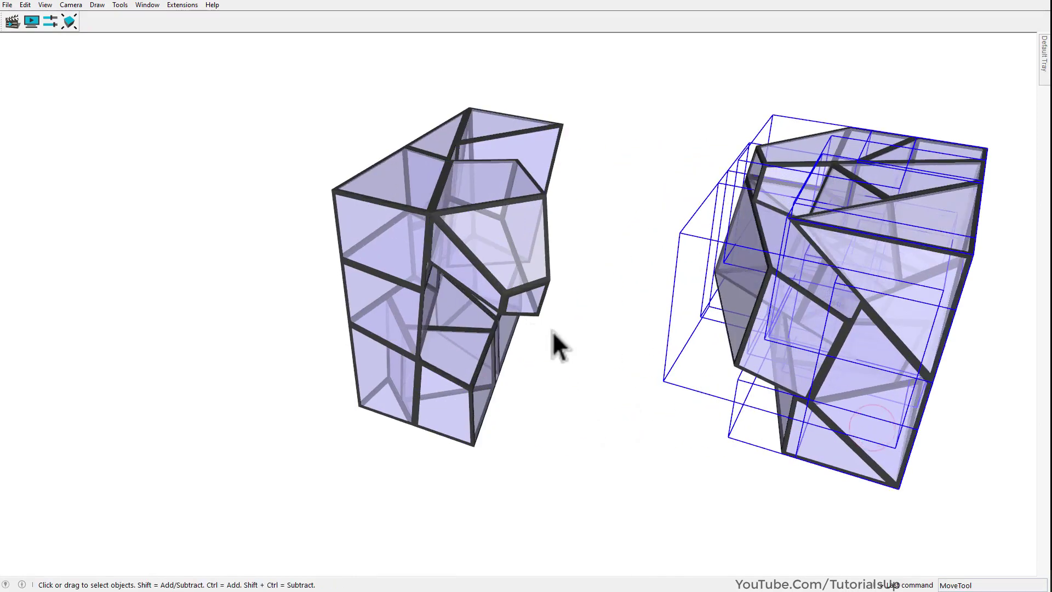
pyautogui.moveTo(557, 345)
pyautogui.mouseDown(button='middle')
pyautogui.moveTo(384, 96)
pyautogui.moveTo(460, 403)
pyautogui.mouseUp(button='middle')
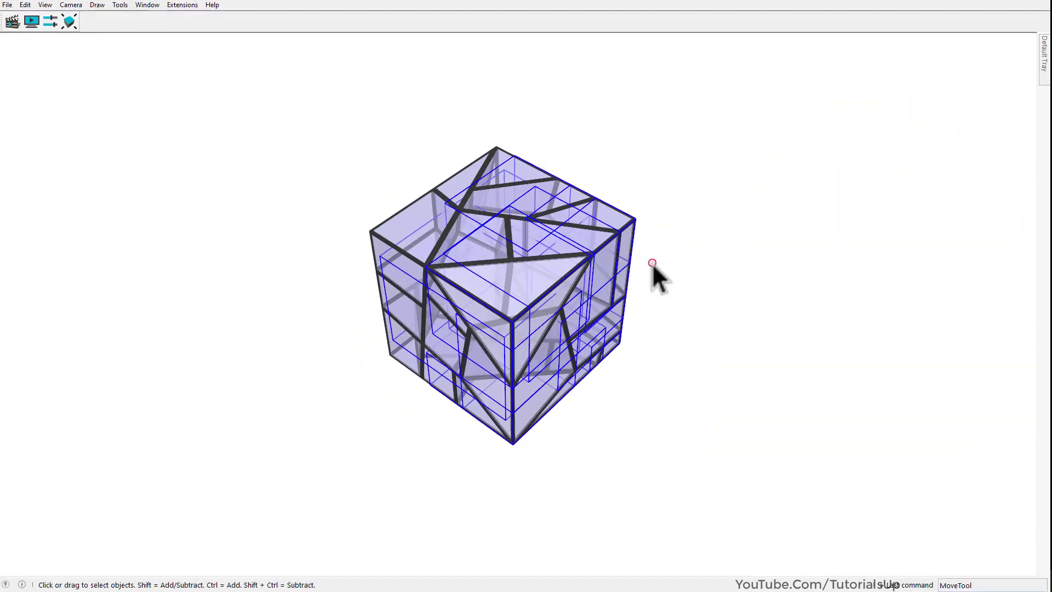
pyautogui.click(652, 263)
pyautogui.click(589, 275)
pyautogui.press('m')
pyautogui.click(619, 380)
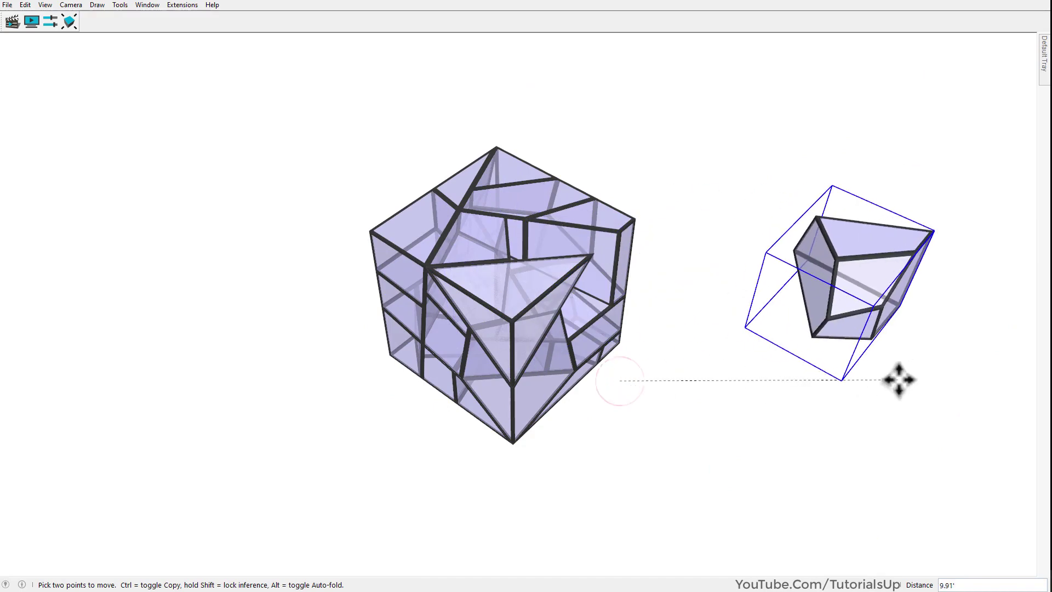
# Select the whole fractured cube, make it a group, and start a new Animator film.
pyautogui.moveTo(838, 415); pyautogui.dragTo(721, 507, button='middle')
pyautogui.moveTo(721, 507); pyautogui.dragTo(357, 171)
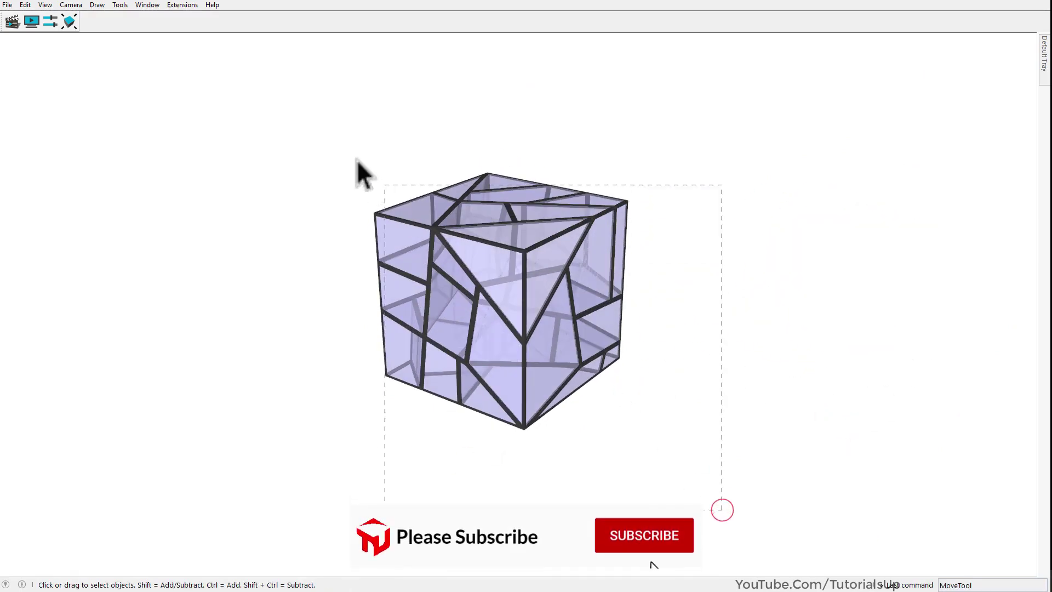
pyautogui.rightClick(480, 235)
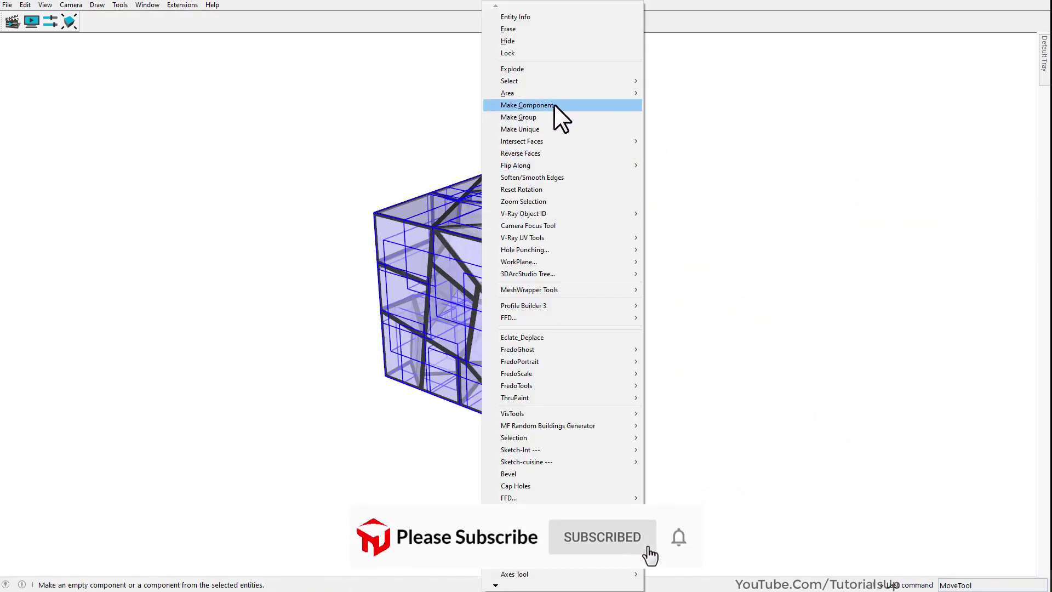
pyautogui.click(548, 116)
pyautogui.moveTo(554, 235); pyautogui.dragTo(538, 271, button='middle')
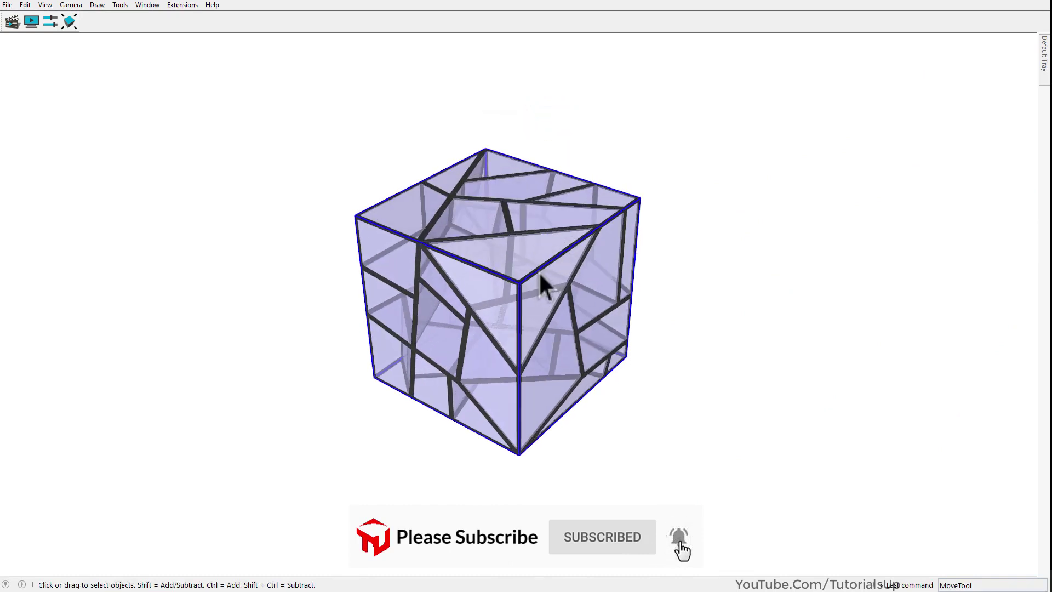
pyautogui.click(14, 22)
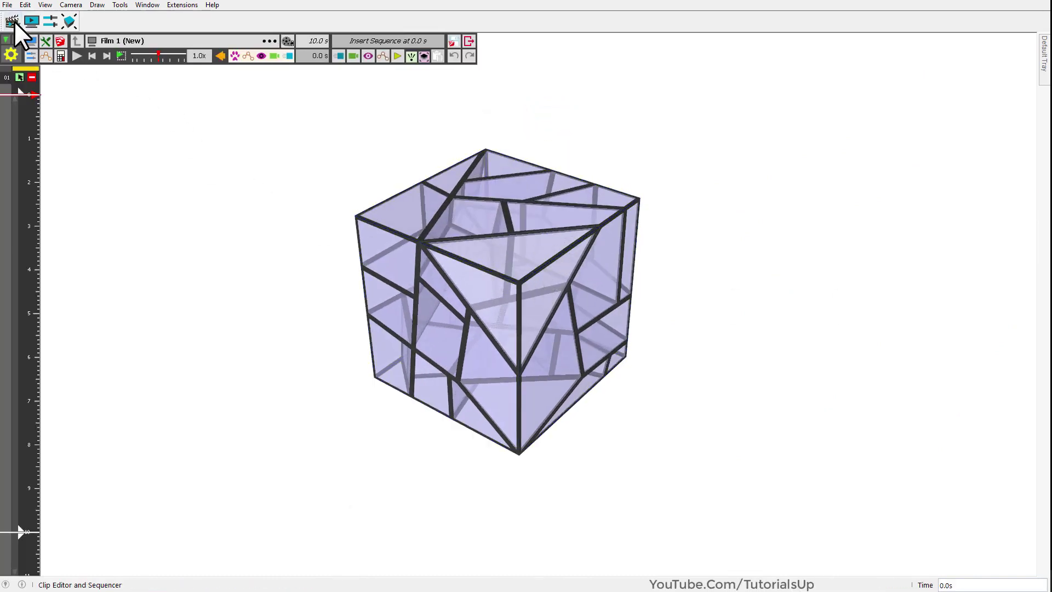
# Add a new movement applying the Explosion tool to the cube group with factor 2.00.
pyautogui.click(341, 56)
pyautogui.click(346, 68)
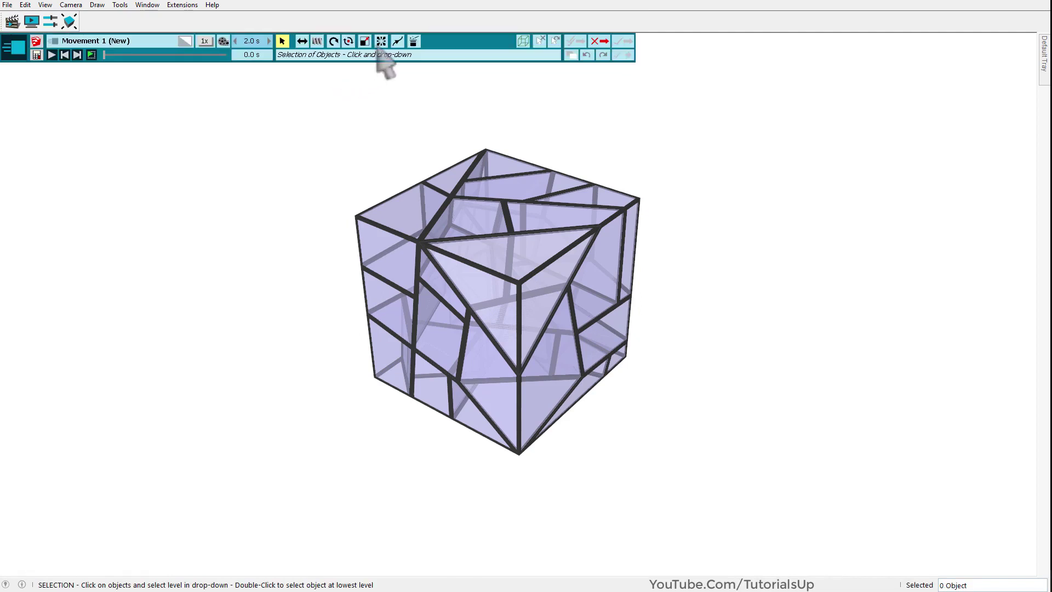
pyautogui.click(382, 42)
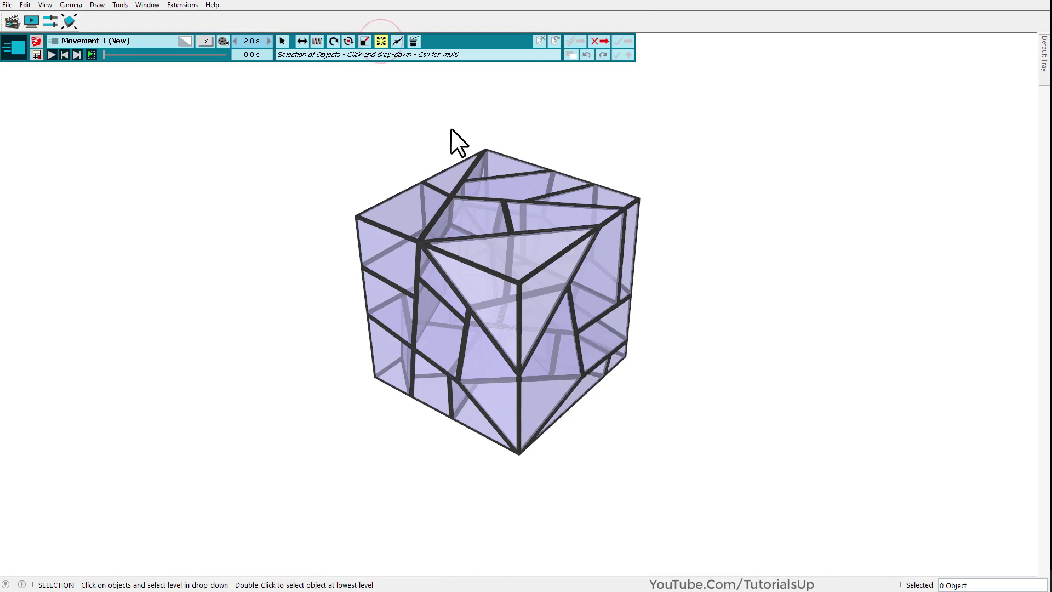
pyautogui.click(517, 218)
pyautogui.click(561, 225)
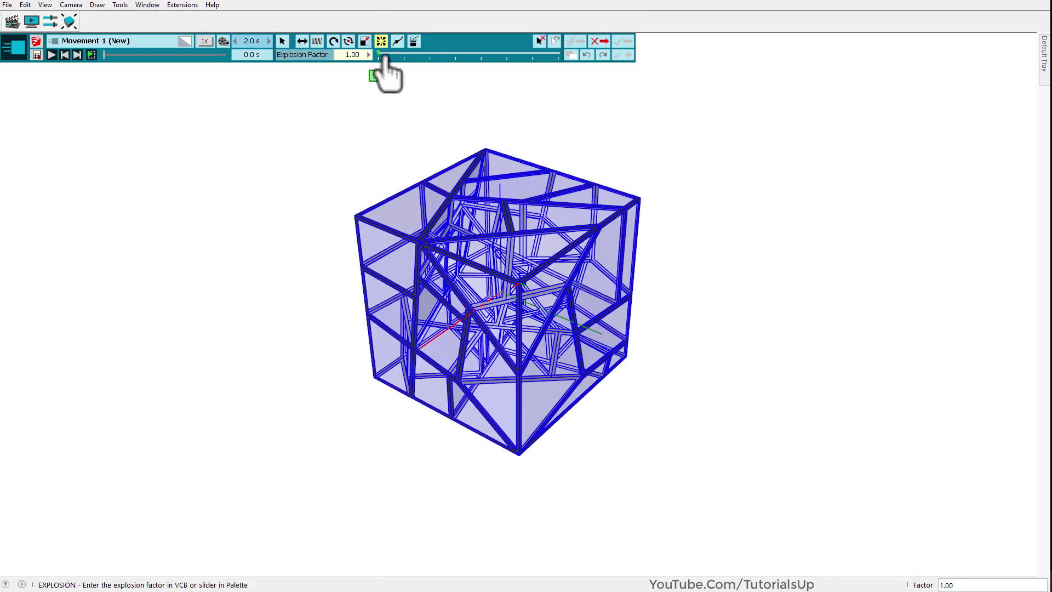
pyautogui.moveTo(383, 54); pyautogui.dragTo(405, 54)
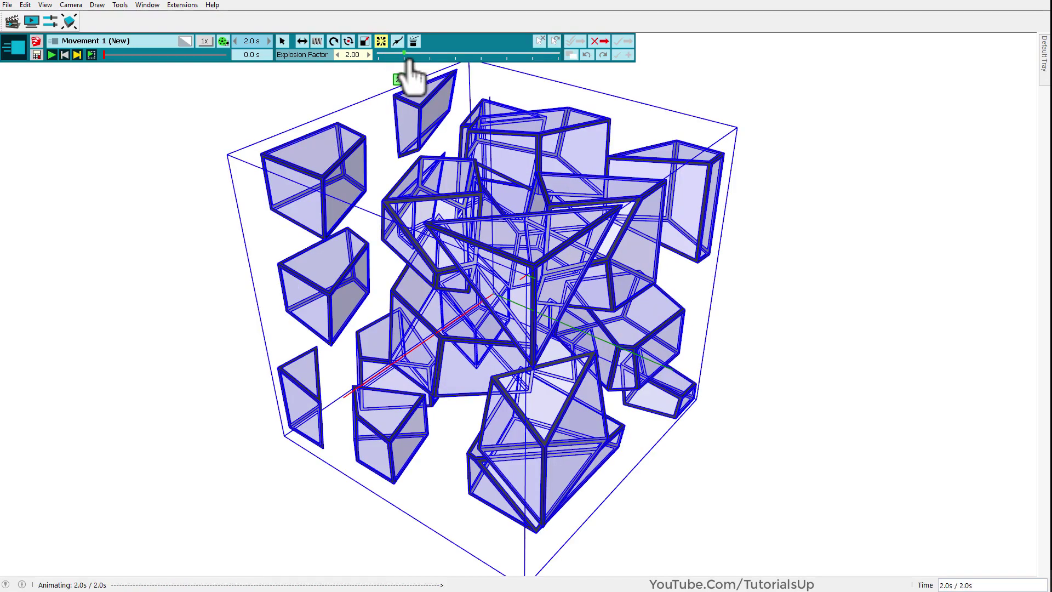
# Orbit around the exploded pieces and preview the 2.0 s explosion.
pyautogui.moveTo(485, 367); pyautogui.dragTo(624, 218, button='middle')
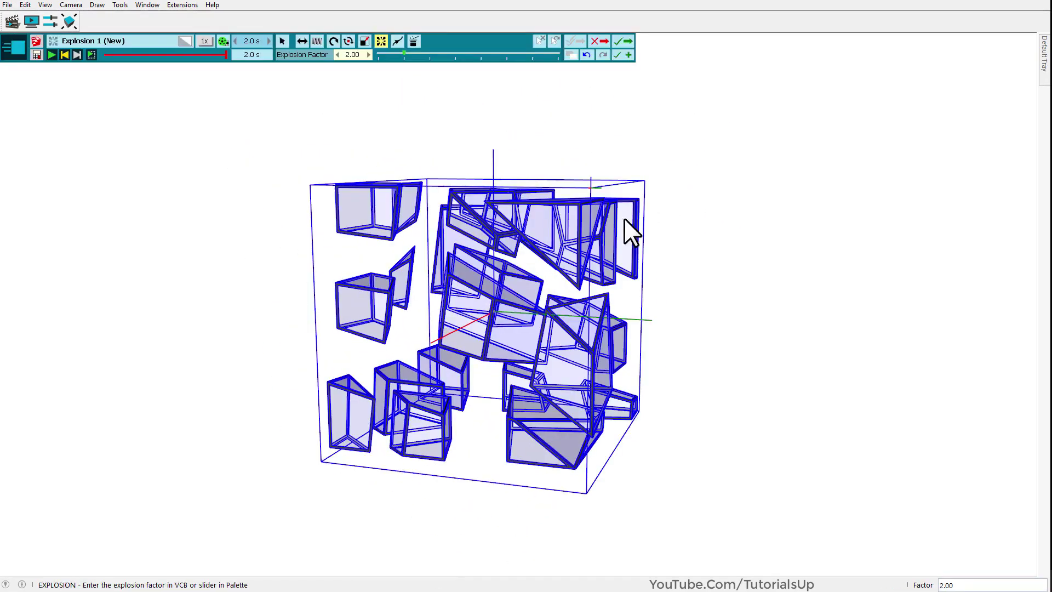
pyautogui.moveTo(764, 223); pyautogui.dragTo(471, 341, button='middle')
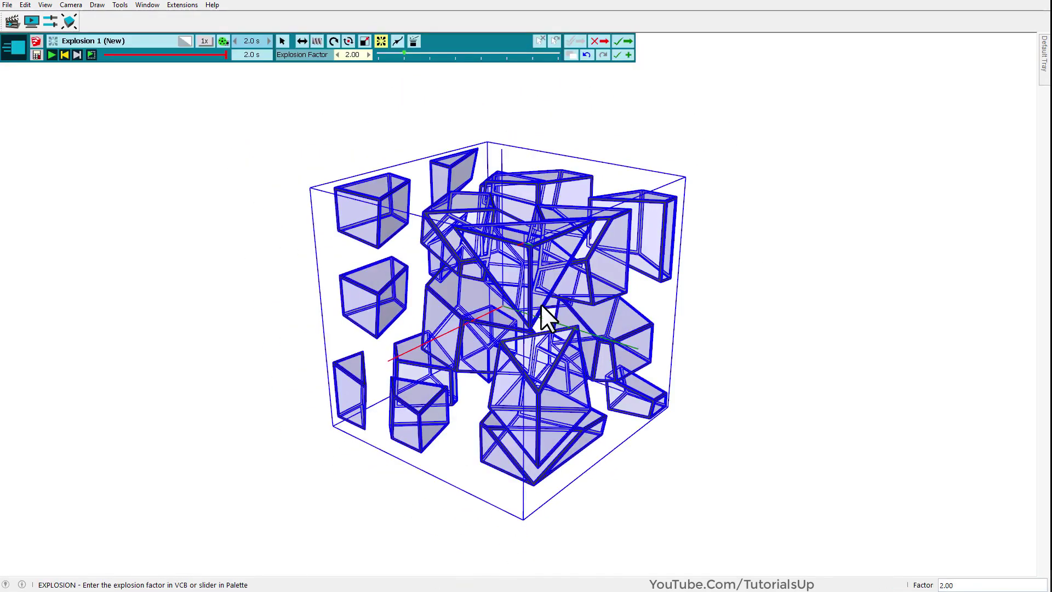
pyautogui.moveTo(541, 303)
pyautogui.mouseDown(button='middle')
pyautogui.moveTo(510, 281)
pyautogui.moveTo(427, 257)
pyautogui.mouseUp(button='middle')
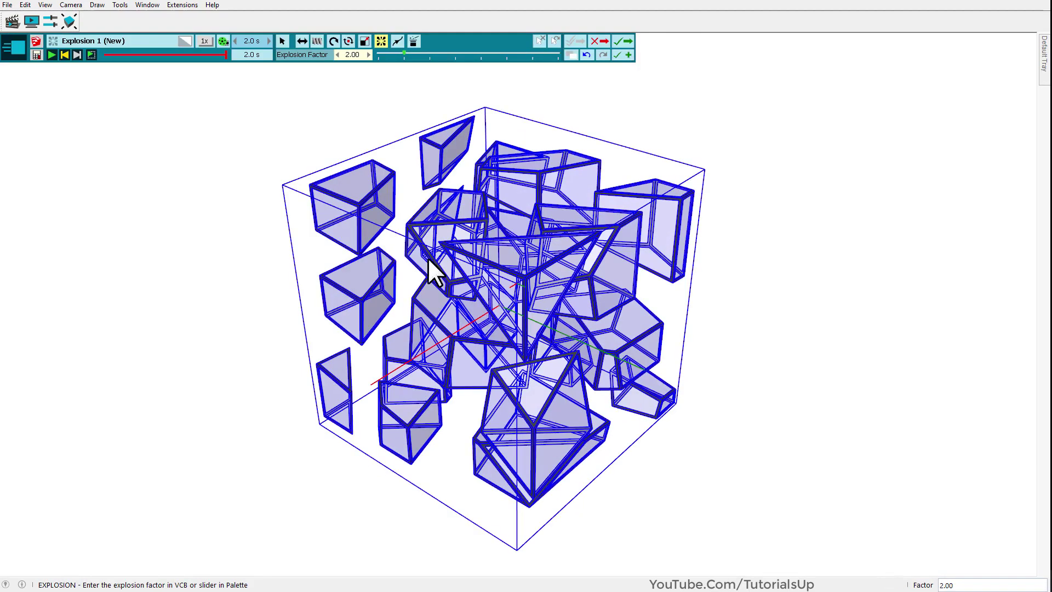
pyautogui.click(52, 55)
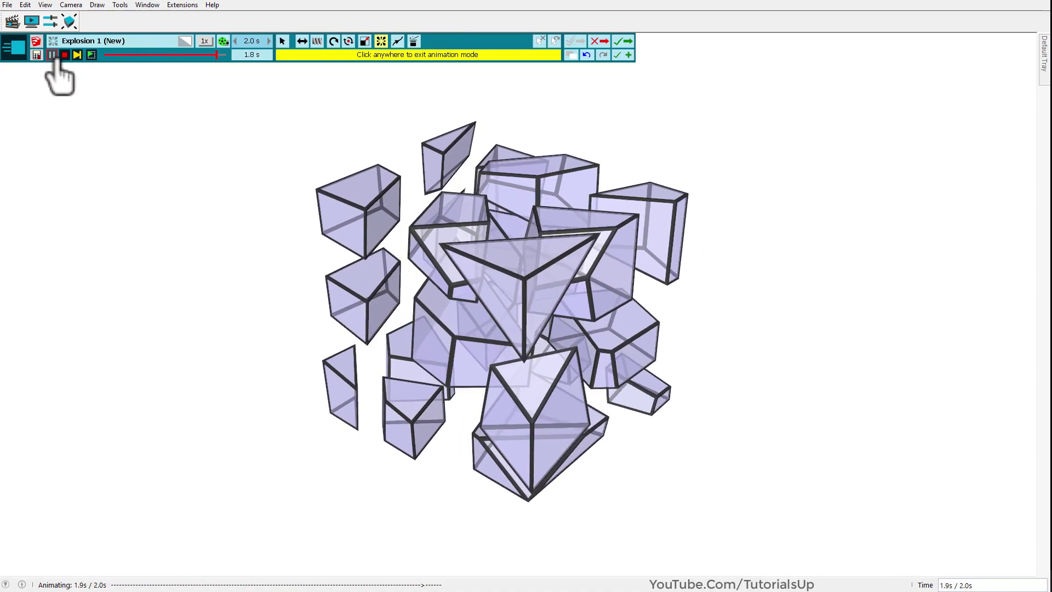
pyautogui.moveTo(347, 323)
pyautogui.mouseDown(button='middle')
pyautogui.moveTo(546, 228)
pyautogui.moveTo(468, 391)
pyautogui.mouseUp(button='middle')
# Give Explosion 1 InOutExponential easing and preview the eased explosion.
pyautogui.click(625, 43)
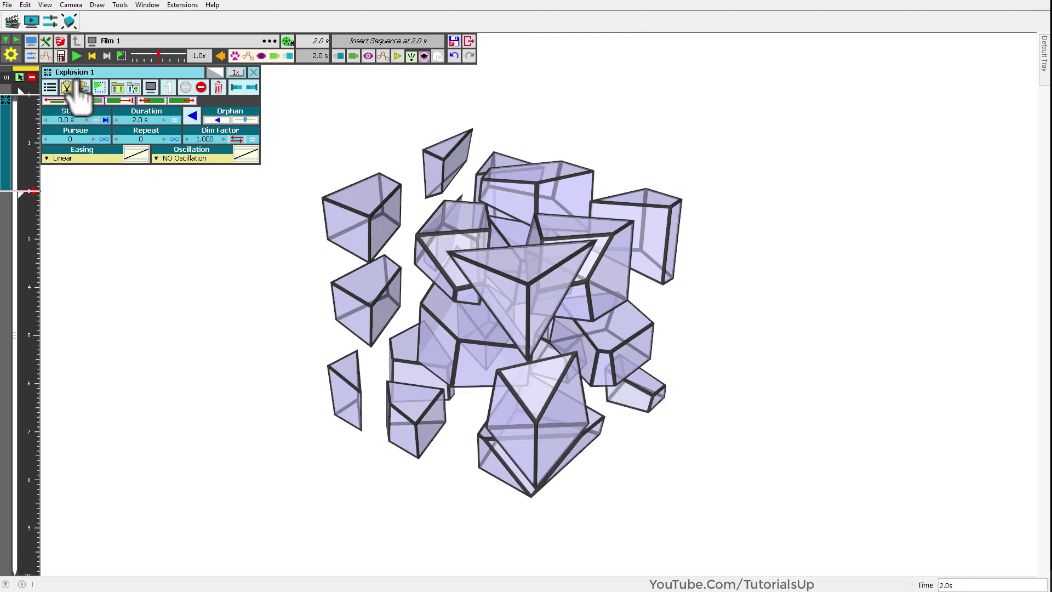
pyautogui.click(77, 56)
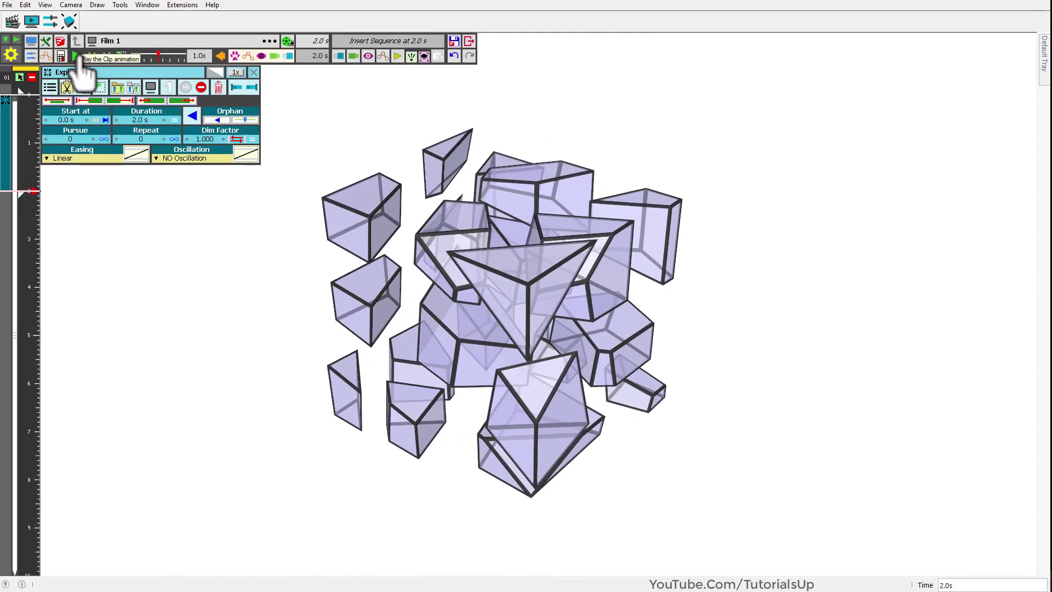
pyautogui.click(92, 159)
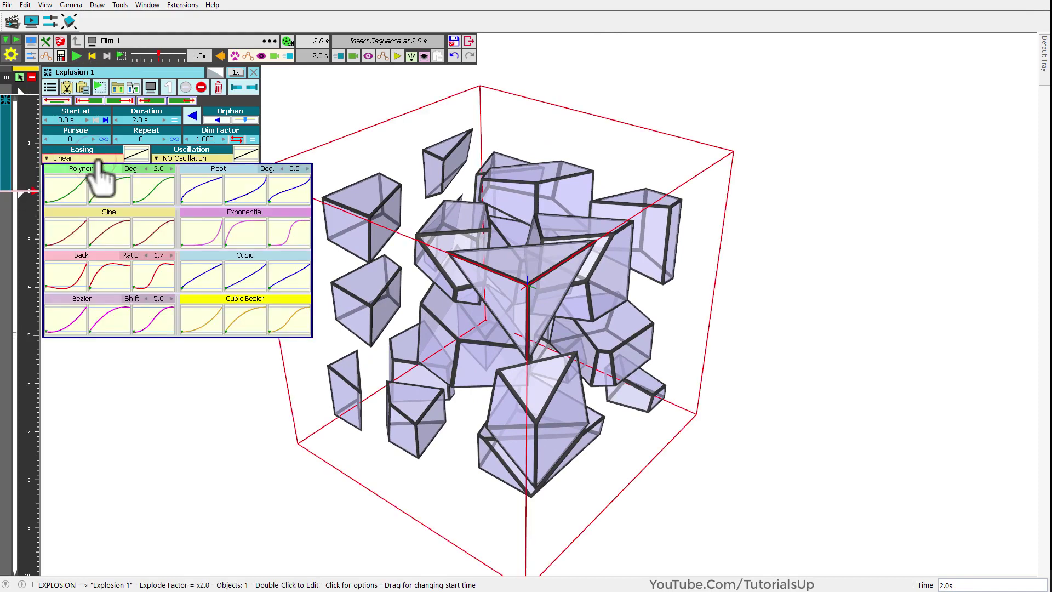
pyautogui.click(286, 240)
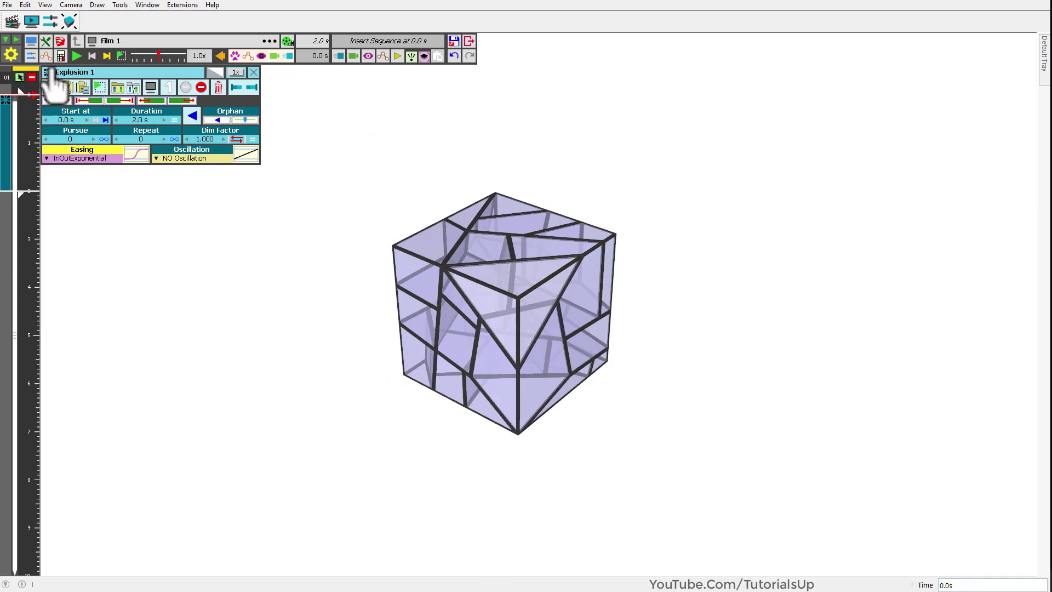
pyautogui.click(80, 55)
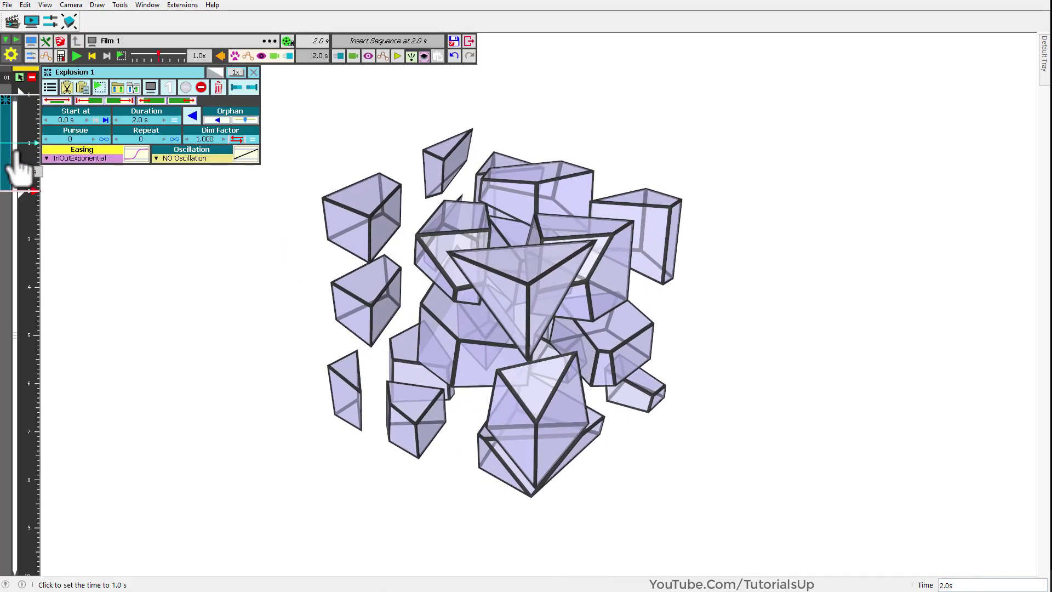
# Paste a reversed copy of Explosion 1 at 2.0 s so the cube reassembles, then preview.
pyautogui.click(8, 156)
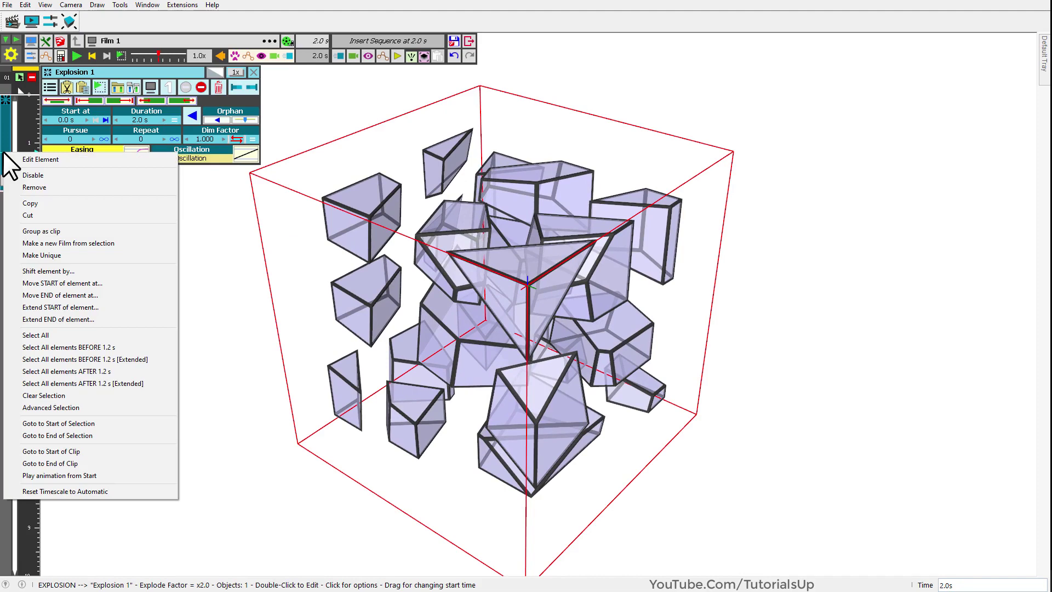
pyautogui.click(44, 203)
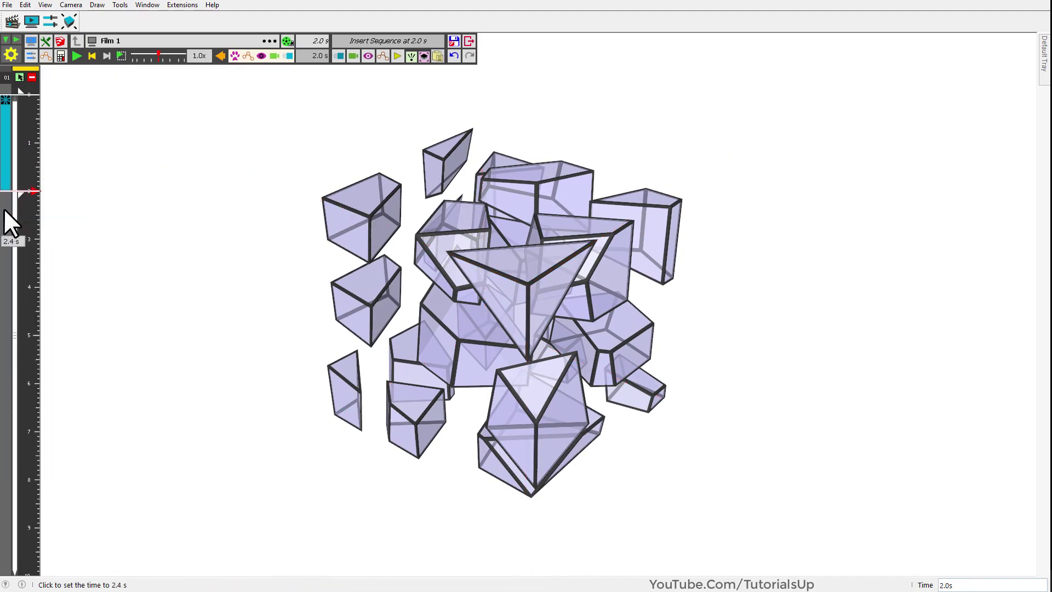
pyautogui.rightClick(4, 209)
pyautogui.click(37, 257)
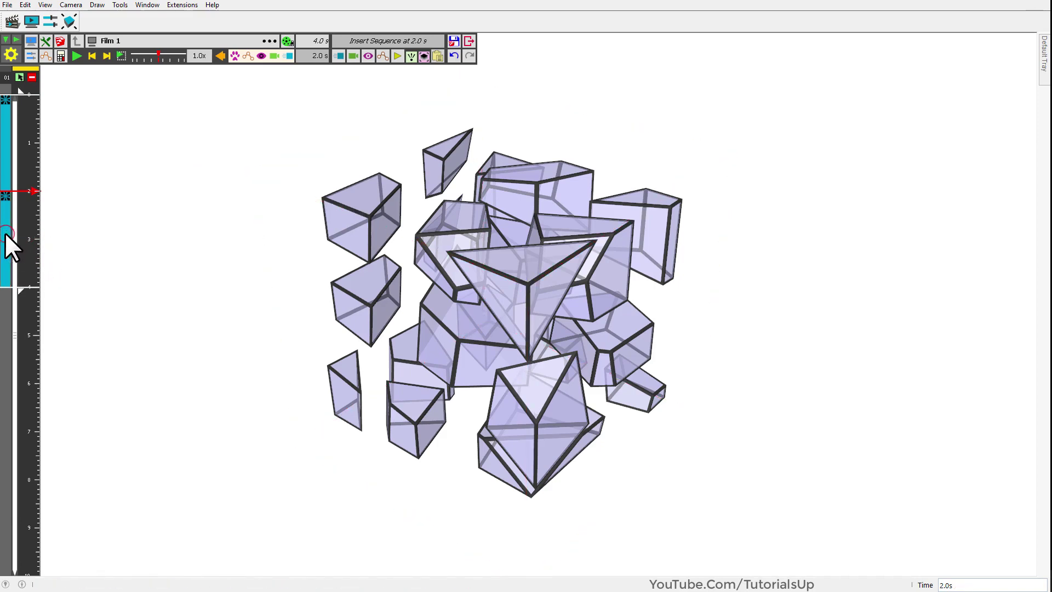
pyautogui.doubleClick(7, 236)
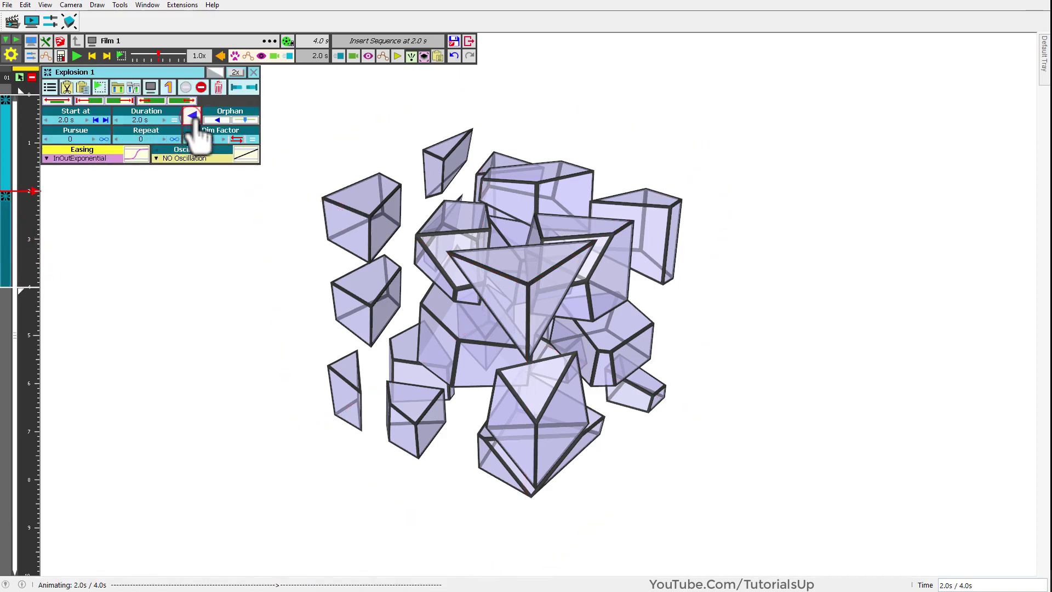
pyautogui.click(77, 56)
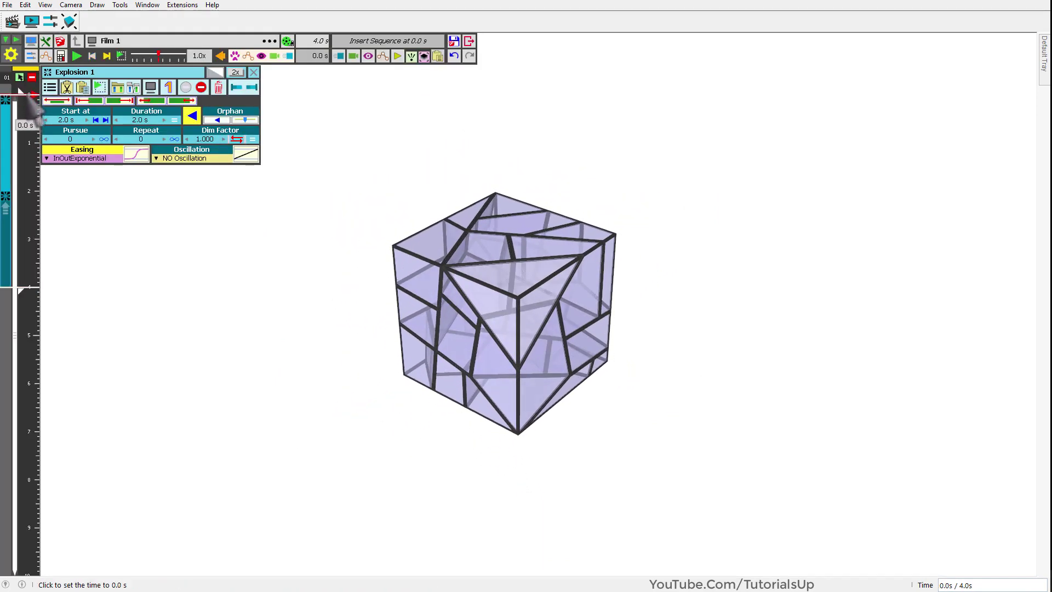
pyautogui.click(78, 57)
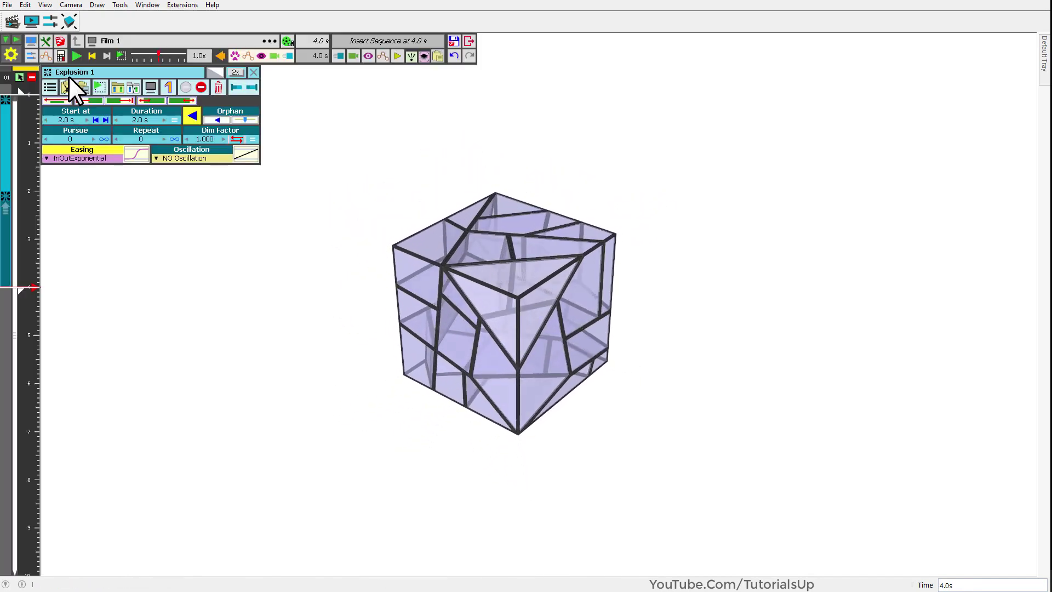
pyautogui.moveTo(31, 256); pyautogui.dragTo(34, 100)
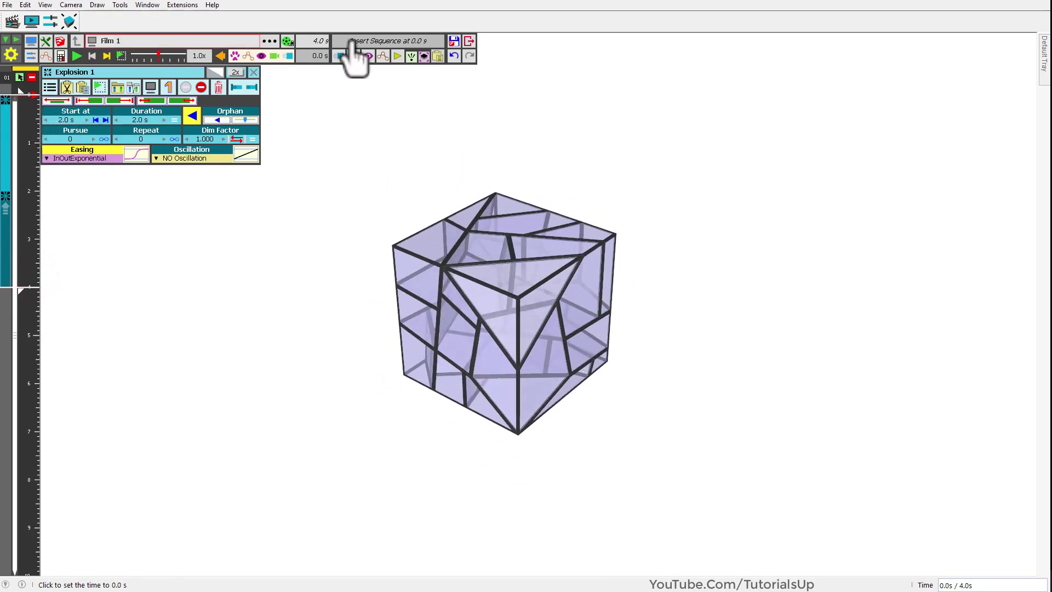
# Insert a new Camera Around with a Circle contour and a 5-second duration.
pyautogui.click(353, 57)
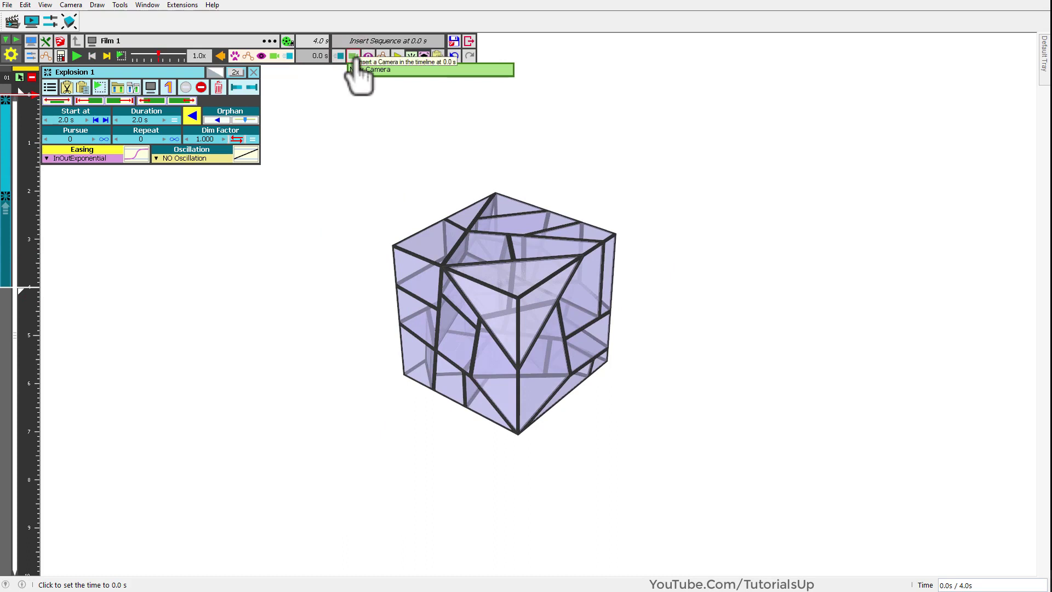
pyautogui.click(367, 70)
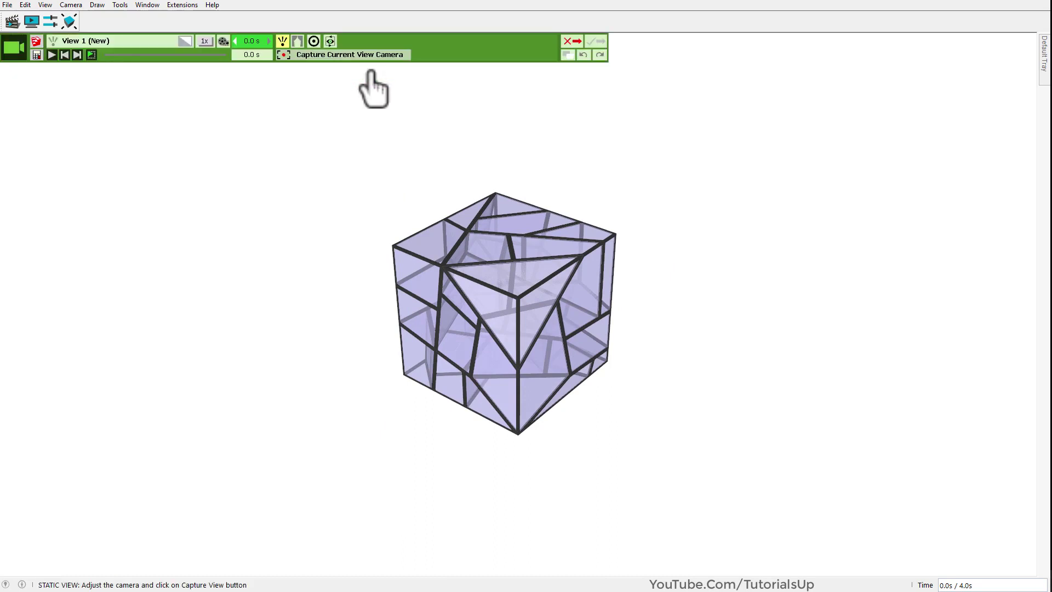
pyautogui.click(331, 42)
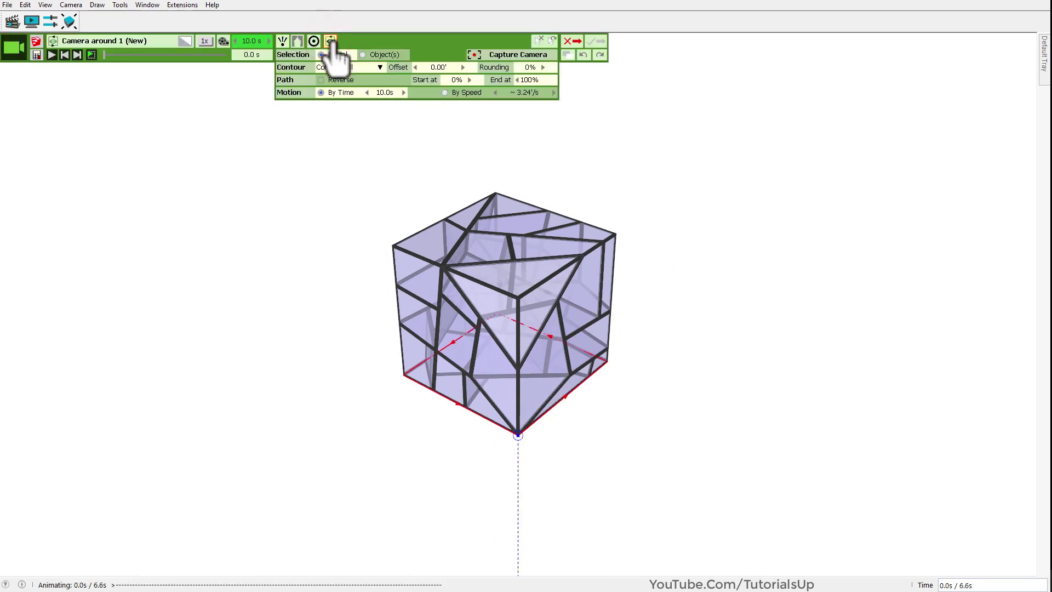
pyautogui.click(347, 68)
pyautogui.click(344, 86)
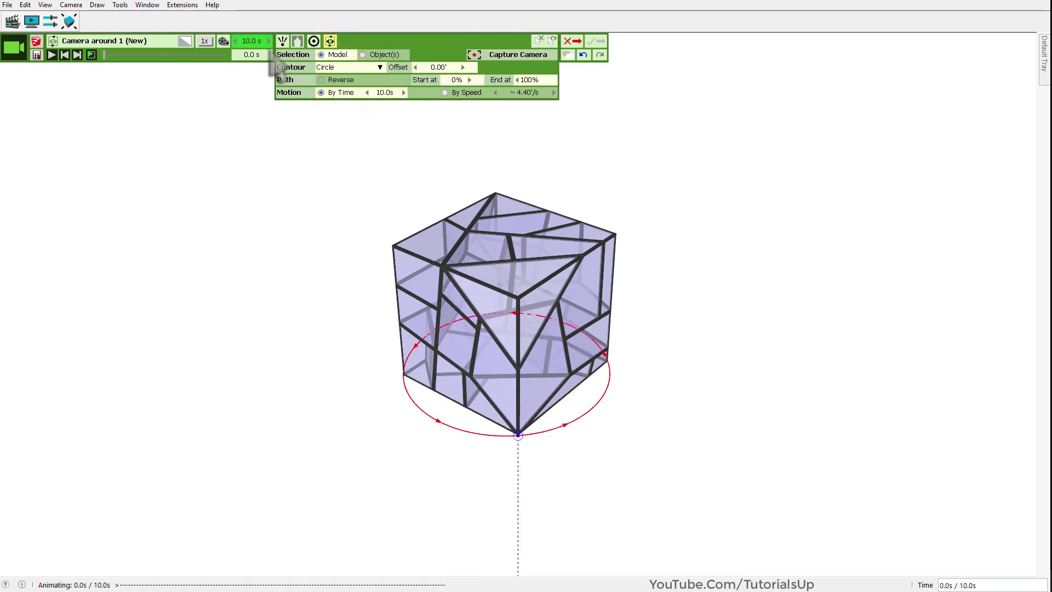
pyautogui.click(251, 44)
pyautogui.write('5')
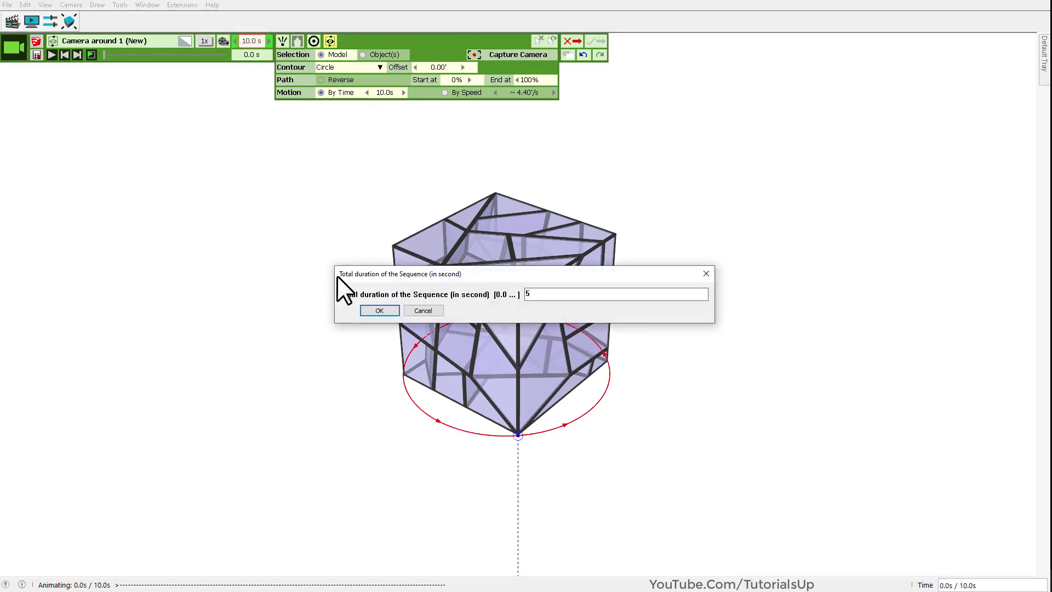
pyautogui.click(380, 308)
# Orbit and zoom to a starting viewpoint, capture it, and confirm the camera orbit.
pyautogui.moveTo(431, 318)
pyautogui.mouseDown(button='middle')
pyautogui.moveTo(472, 332)
pyautogui.moveTo(382, 327)
pyautogui.mouseUp(button='middle')
pyautogui.scroll(2, 399, 340)
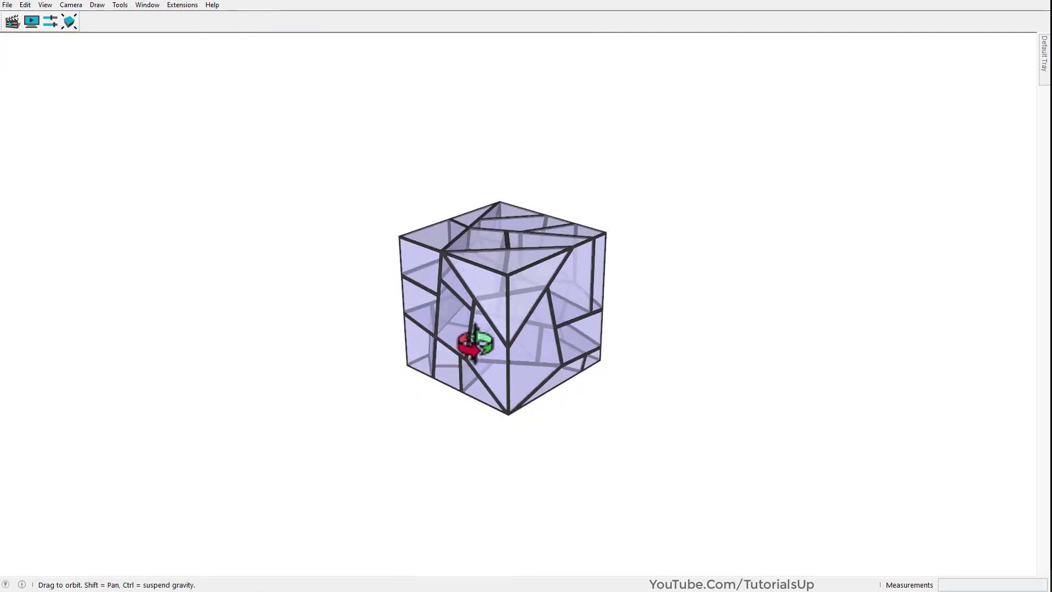
pyautogui.scroll(1, 379, 326)
pyautogui.scroll(-1, 564, 358)
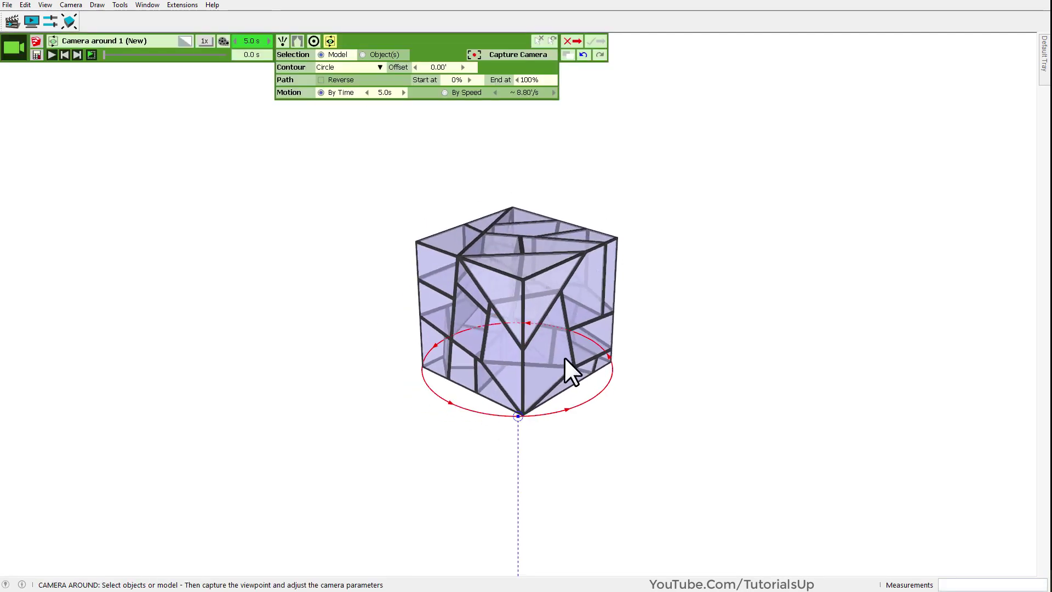
pyautogui.click(538, 57)
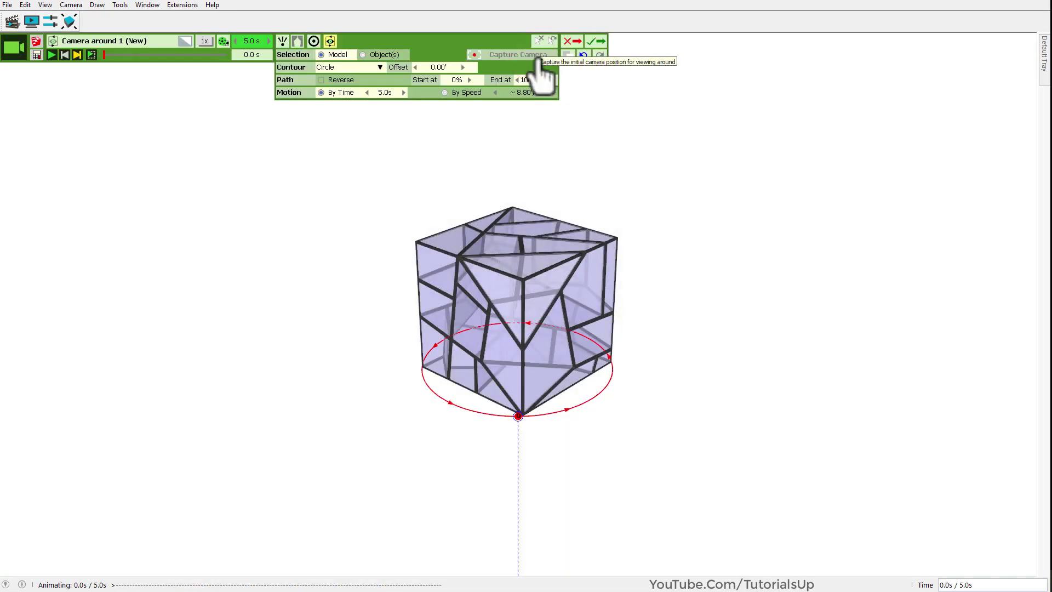
pyautogui.click(595, 41)
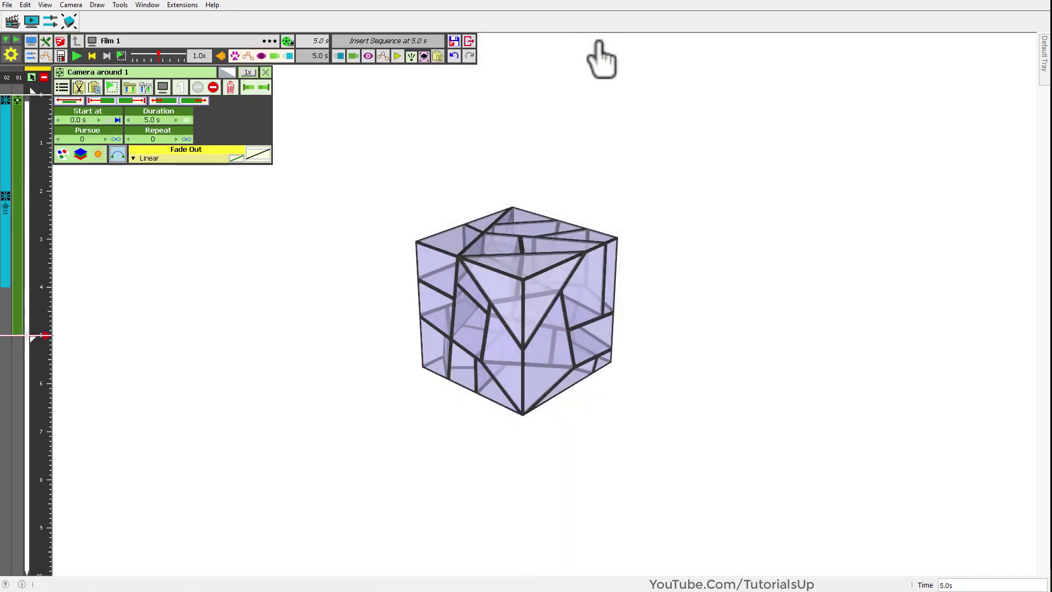
# Preview the film and move the reassembly explosion to start at 3.0 s.
pyautogui.click(80, 58)
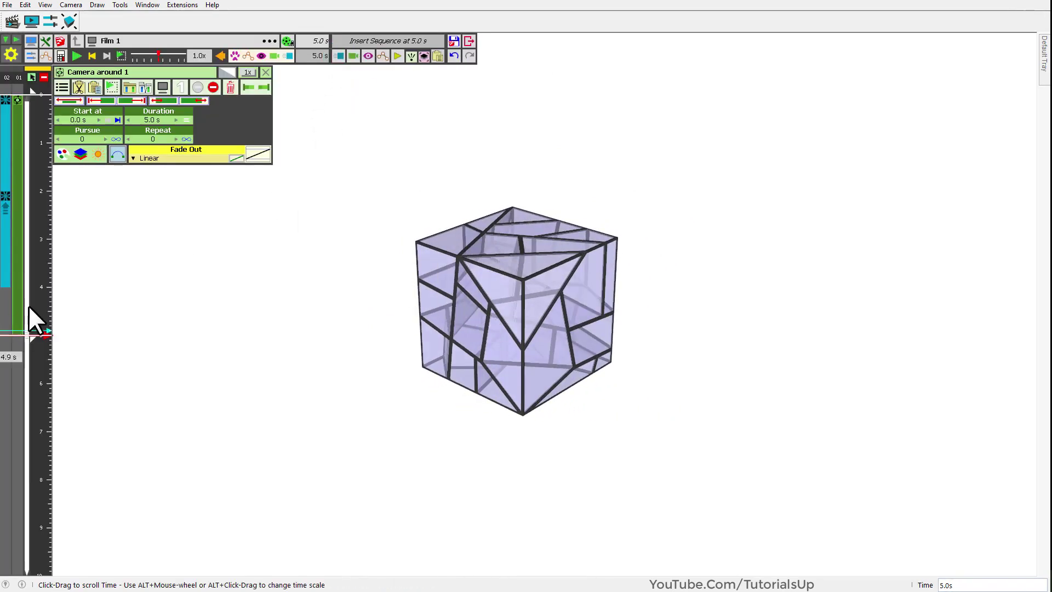
pyautogui.moveTo(7, 267); pyautogui.dragTo(6, 297)
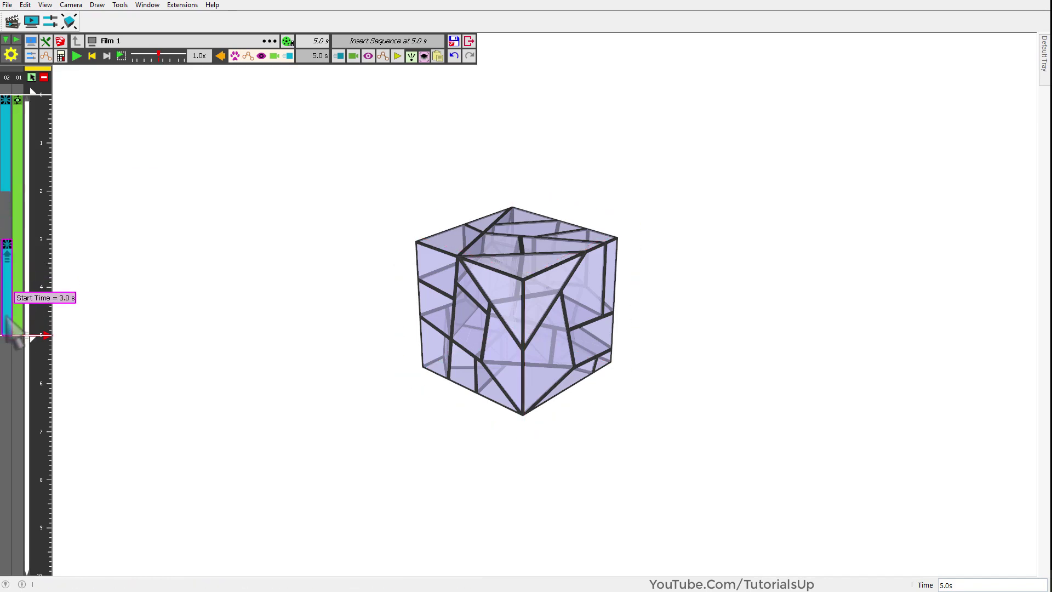
pyautogui.moveTo(6, 301); pyautogui.dragTo(13, 306)
# Recapture Camera around 1 from a lower, closer viewpoint, making the orbit 6.7 s.
pyautogui.click(16, 310)
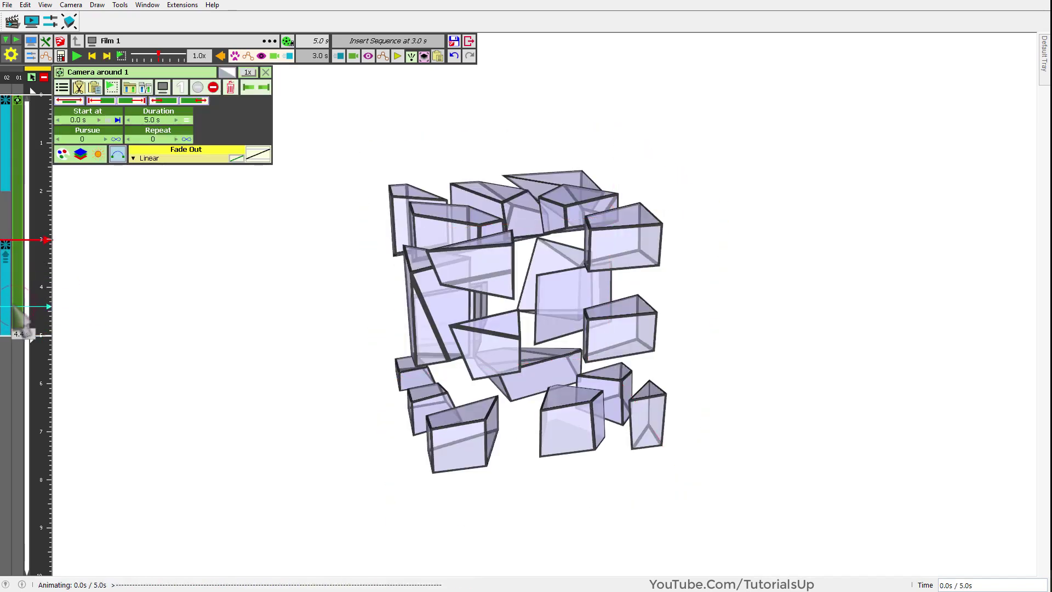
pyautogui.moveTo(534, 390); pyautogui.dragTo(527, 313, button='middle')
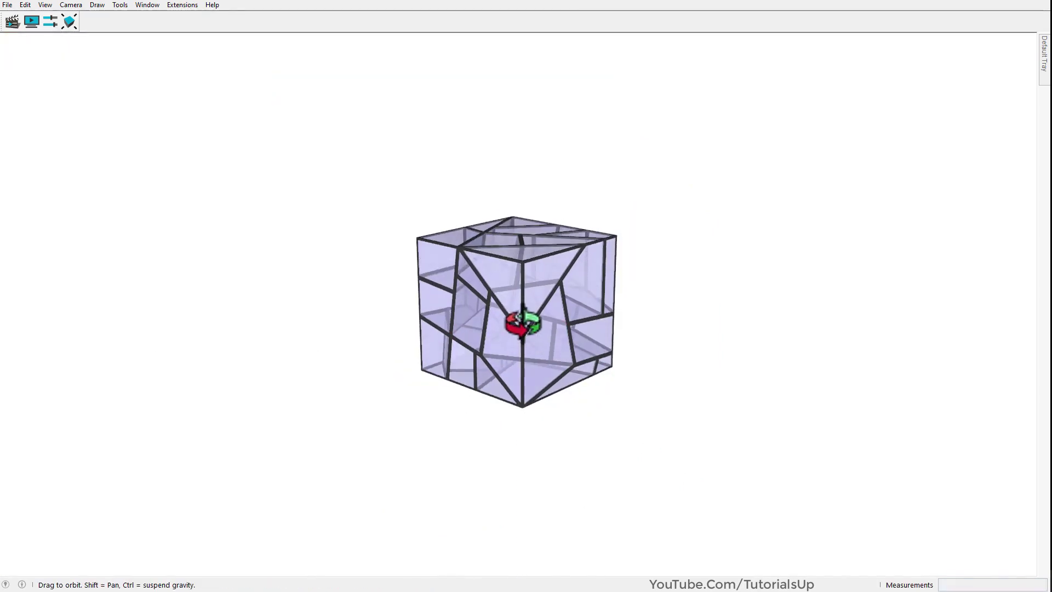
pyautogui.scroll(1, 476, 315)
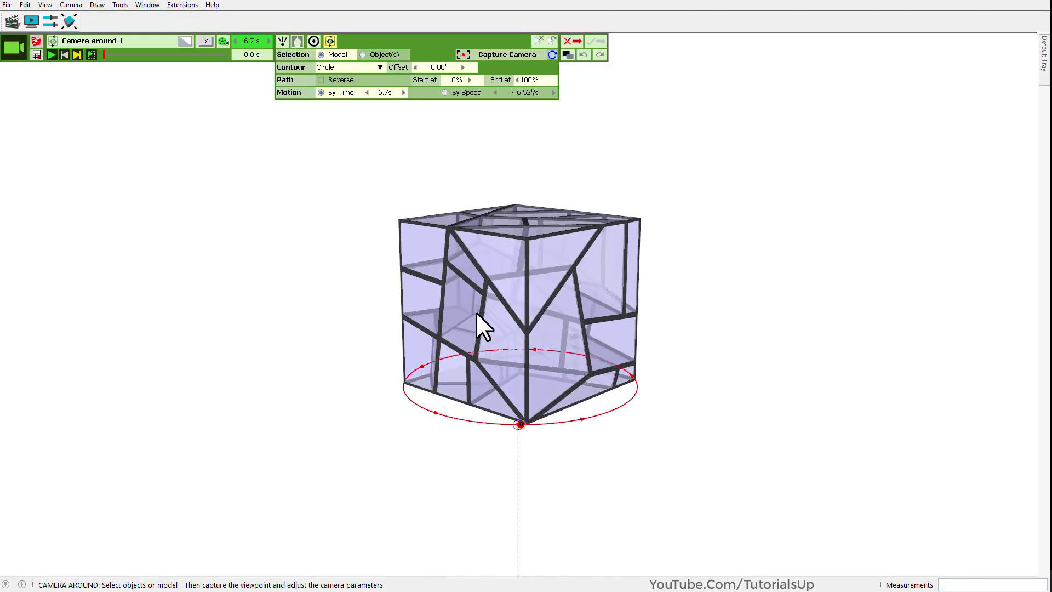
pyautogui.click(517, 55)
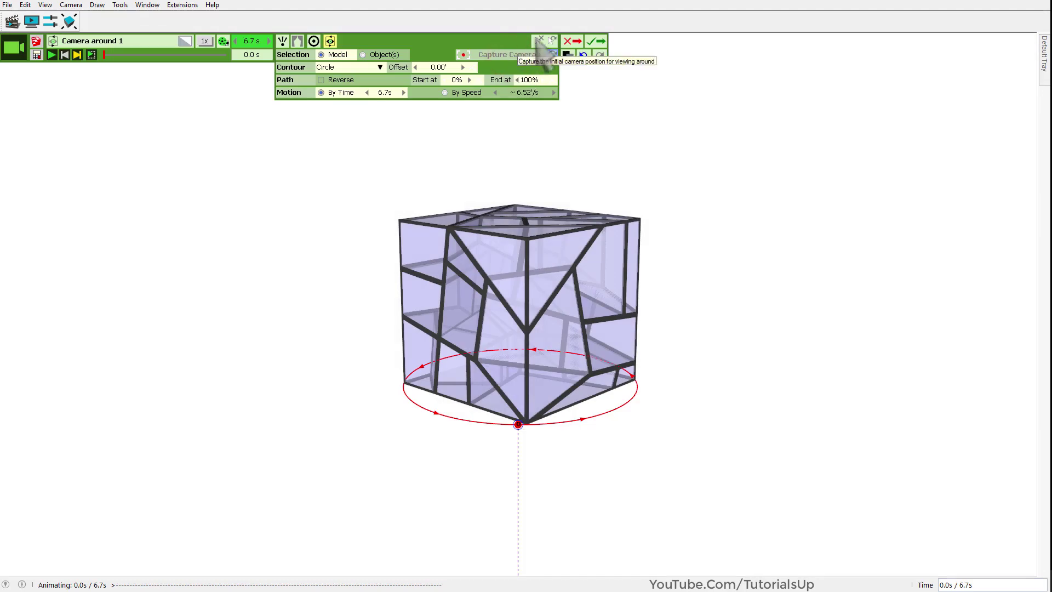
pyautogui.click(596, 41)
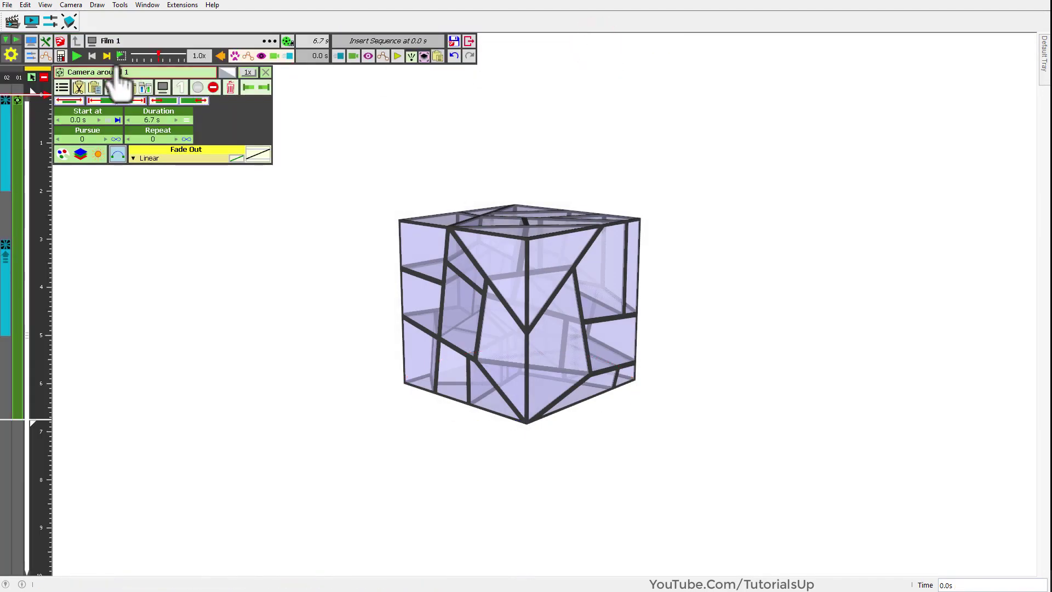
# Play the full 6.7 s cube film, exit the Animator editor, and orbit the reassembled cube.
pyautogui.click(82, 58)
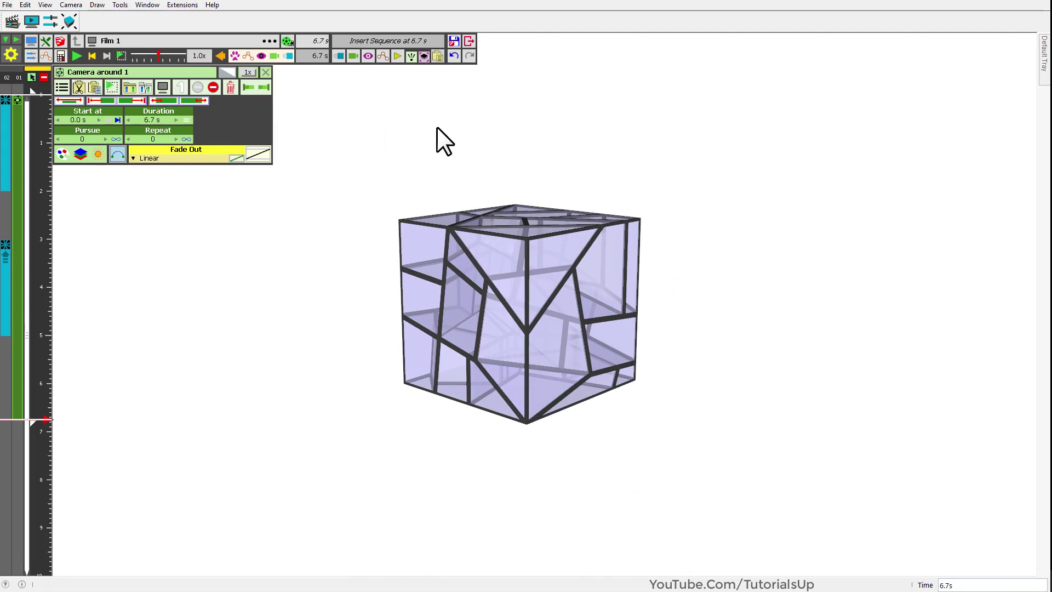
pyautogui.click(469, 42)
pyautogui.moveTo(631, 295); pyautogui.dragTo(603, 258, button='middle')
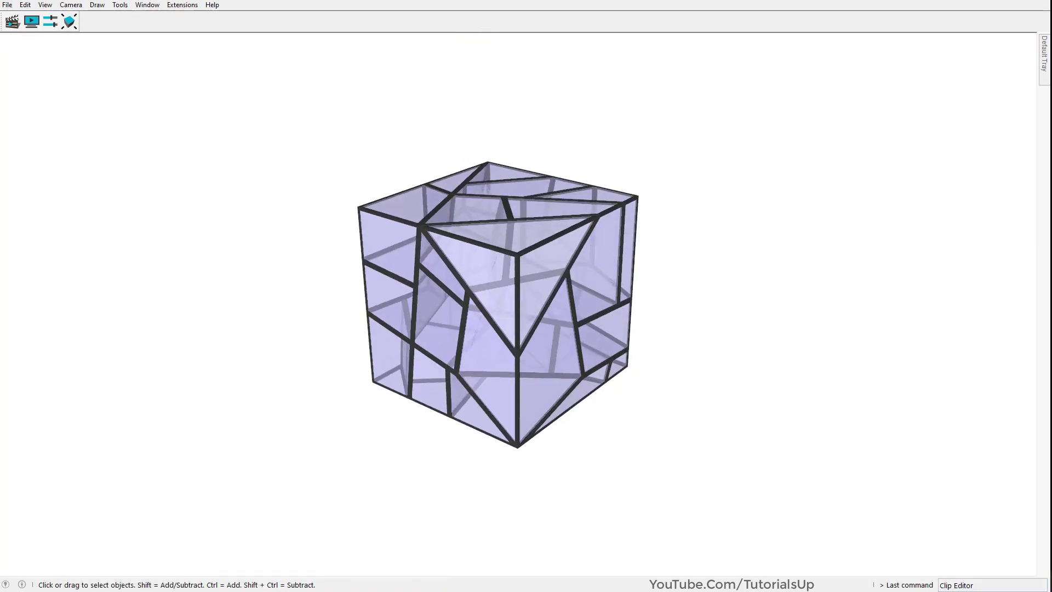